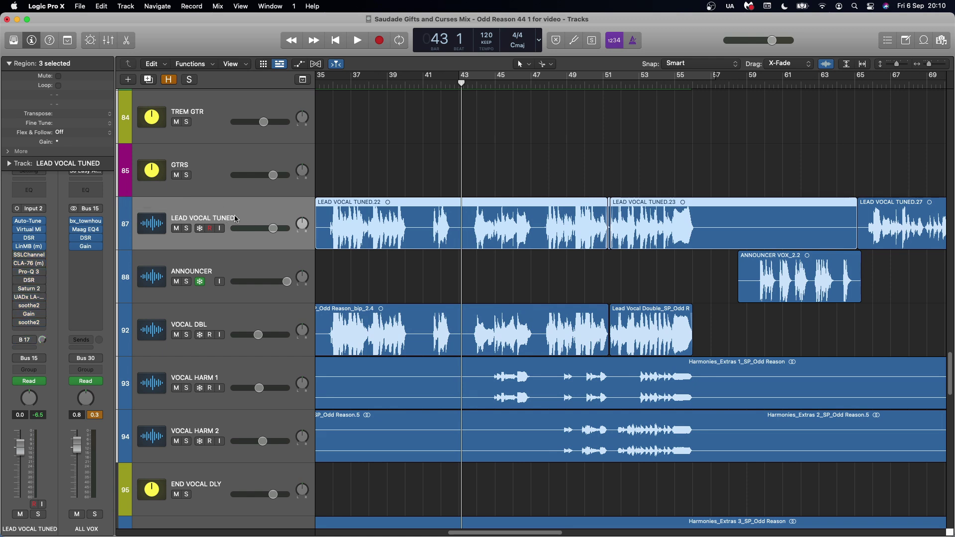
Step: Open Auto-Tune Pro on LEAD VOCAL TUNED and zoom the pitch graph out, scrolled right
mouse_move(31, 225)
click(30, 225)
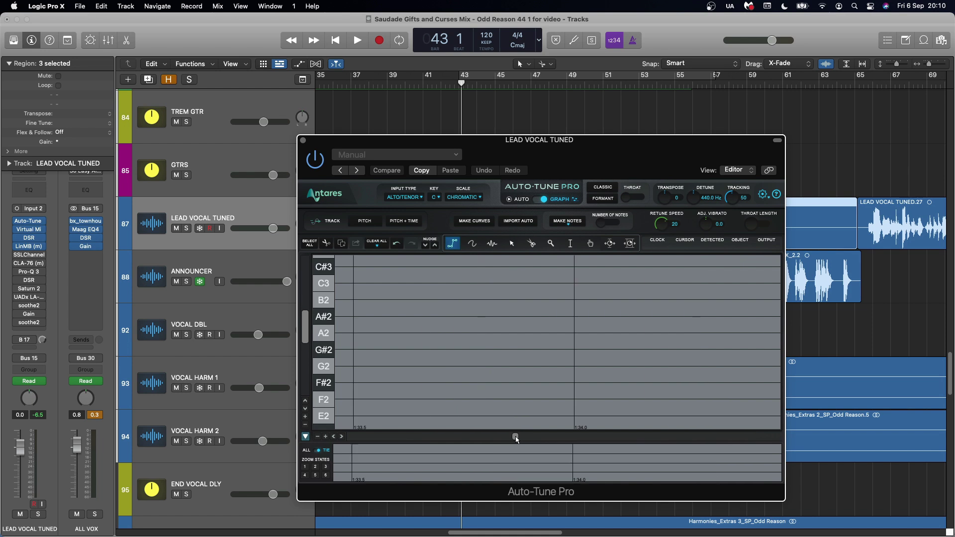
click(318, 437)
scroll(475, 407, down, 3)
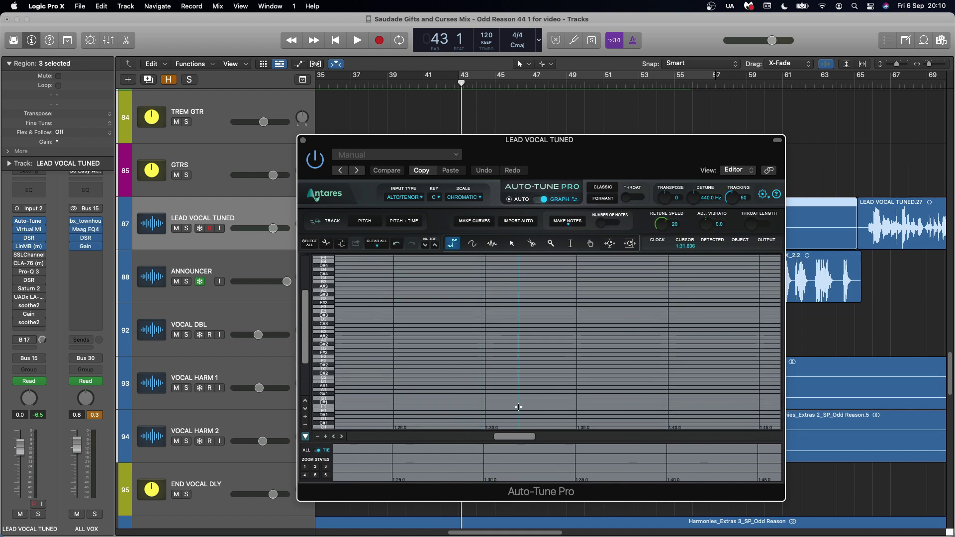
drag(518, 437, 578, 437)
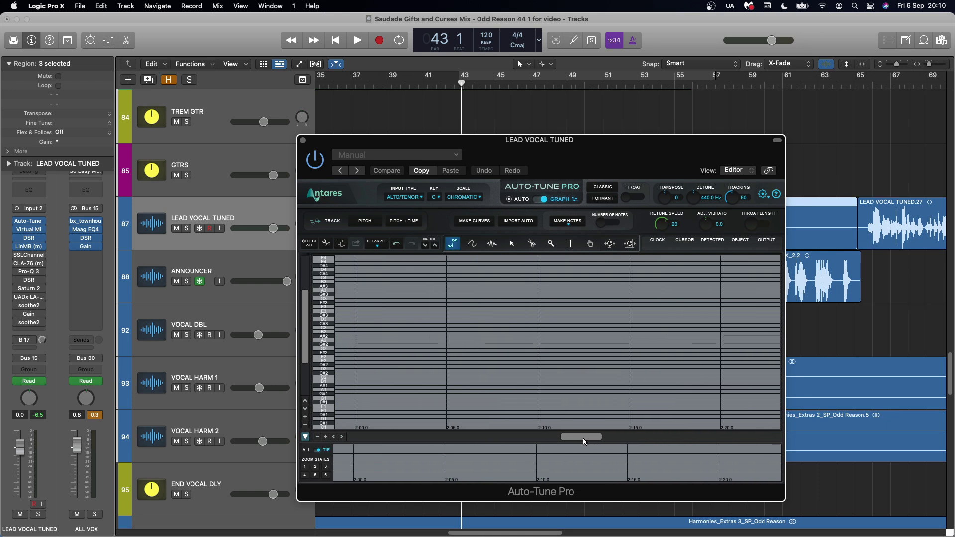
Step: Open the lead vocal's Virtual Mix Rack and switch FG-Stress to the 6:1 ratio
click(303, 142)
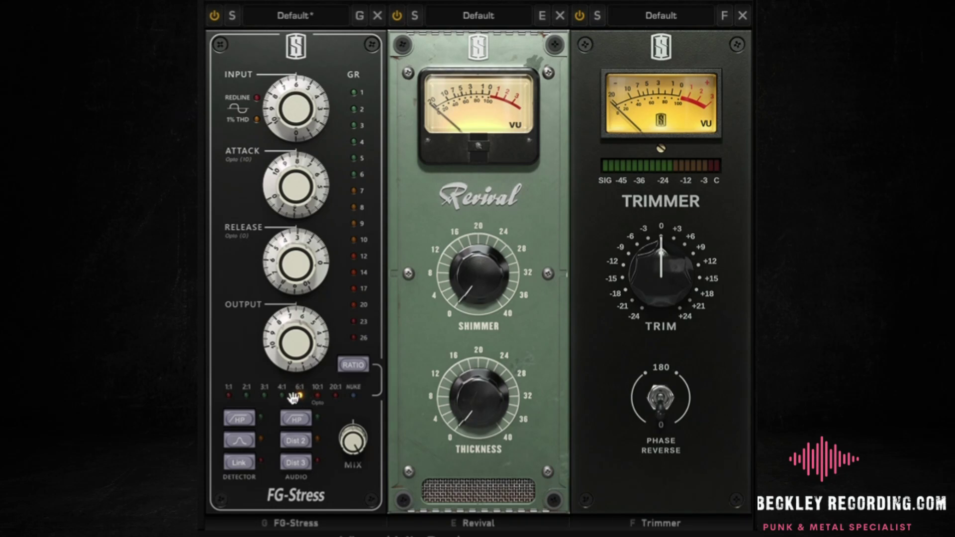
click(299, 396)
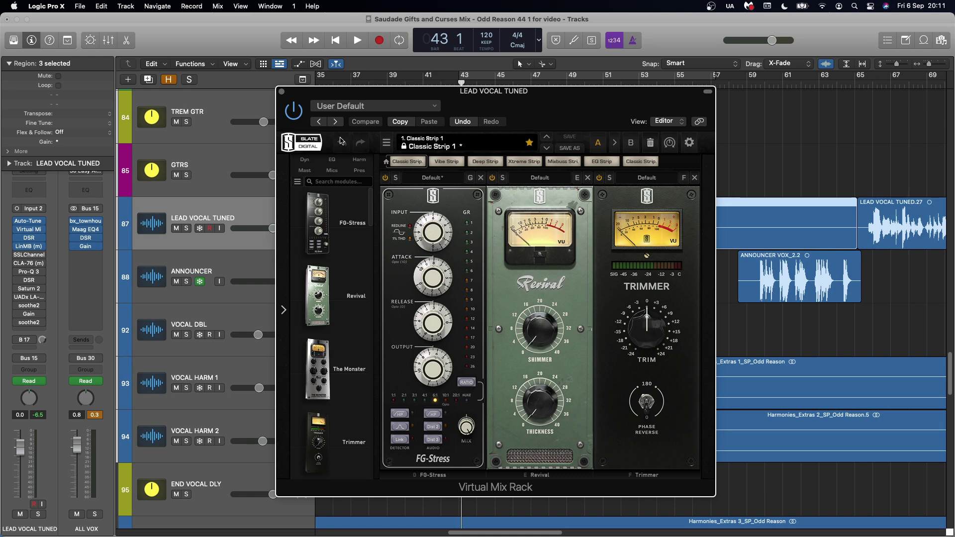
Step: Open the DSR de-esser insert on LEAD VOCAL TUNED, showing a -20.0 dB threshold
click(29, 239)
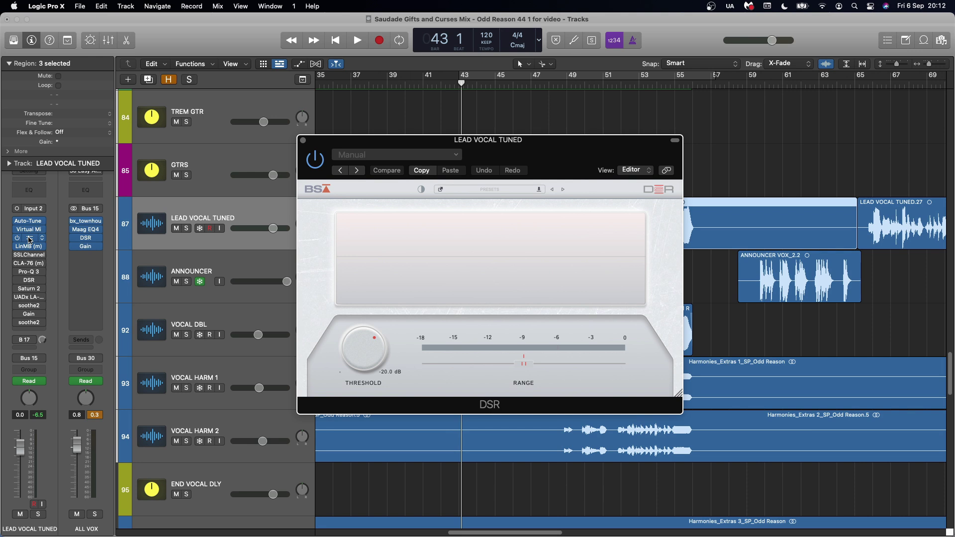
Step: Open LinMB on the lead vocal, keep master range at -24.0, and nudge the five-band threshold
click(29, 246)
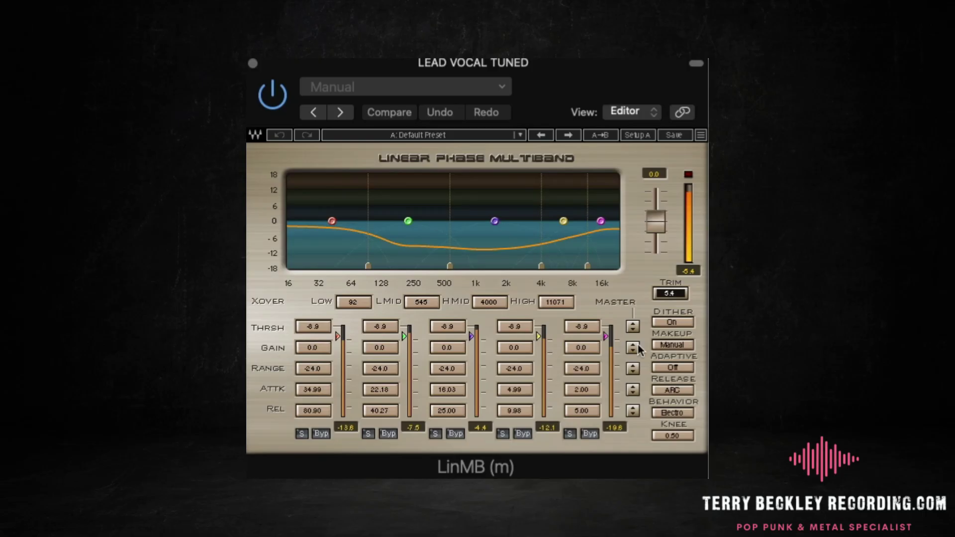
drag(633, 368, 633, 345)
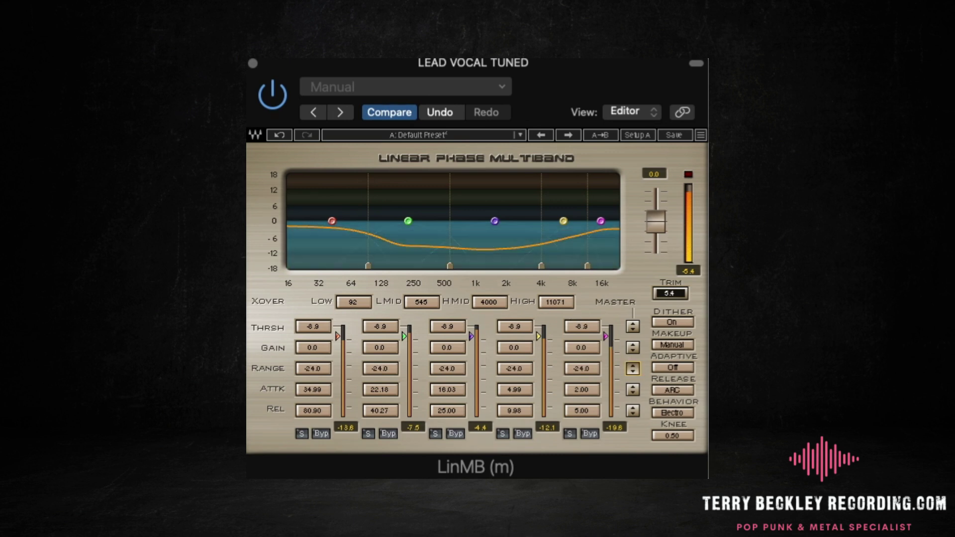
drag(637, 370, 637, 378)
drag(634, 327, 633, 325)
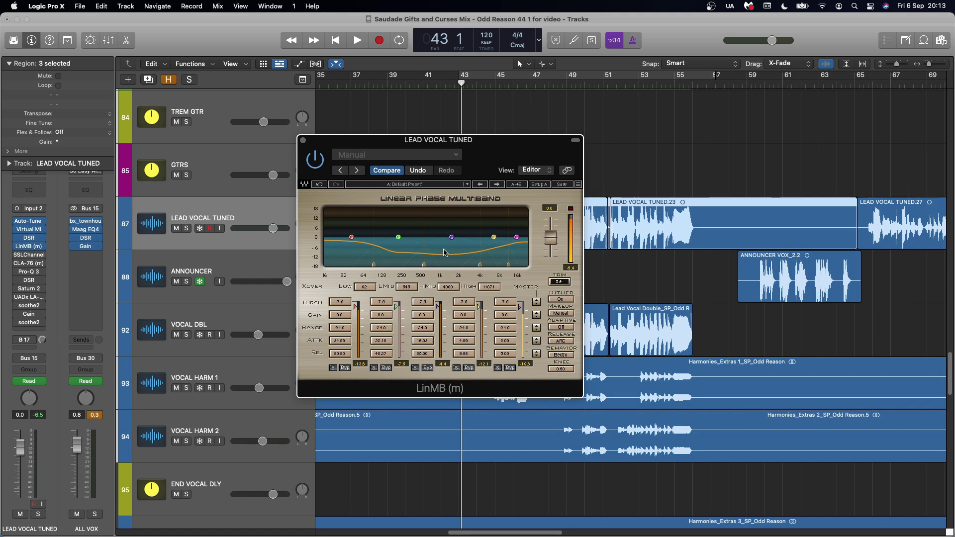
Step: Close LinMB, mute VOCAL DBL and HARM, and play the selected lead vocal regions alone
click(30, 246)
key(ctrl+m)
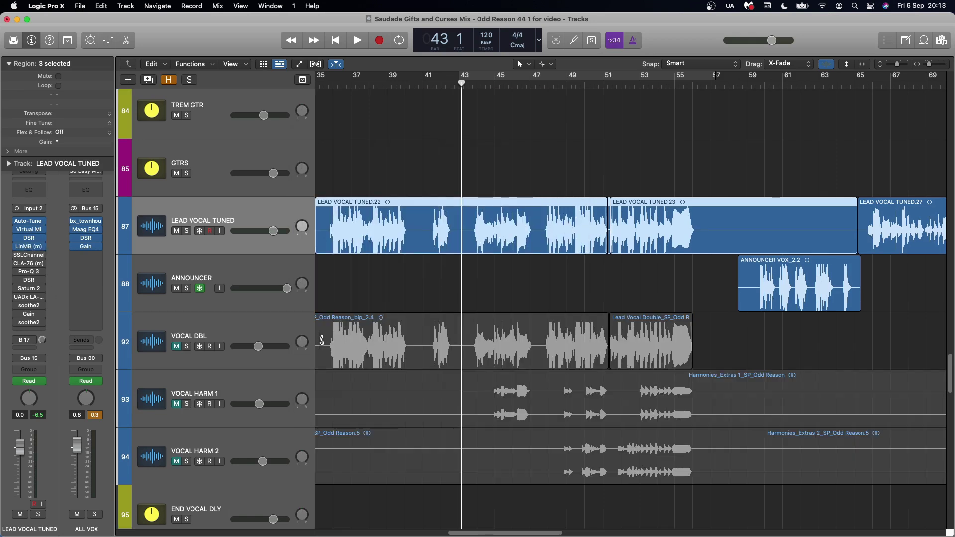
click(264, 212)
key(super+Down)
key(super+Right)
key(space)
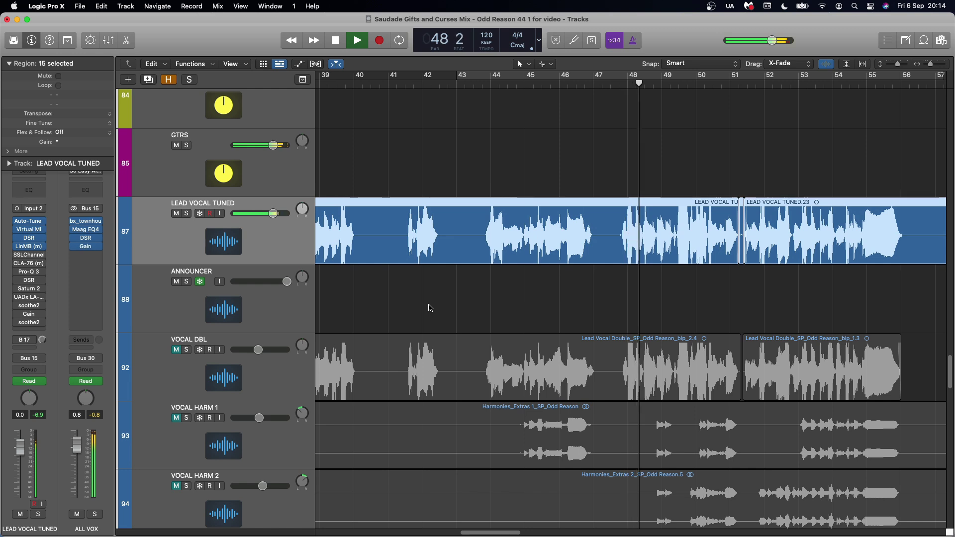
key(space)
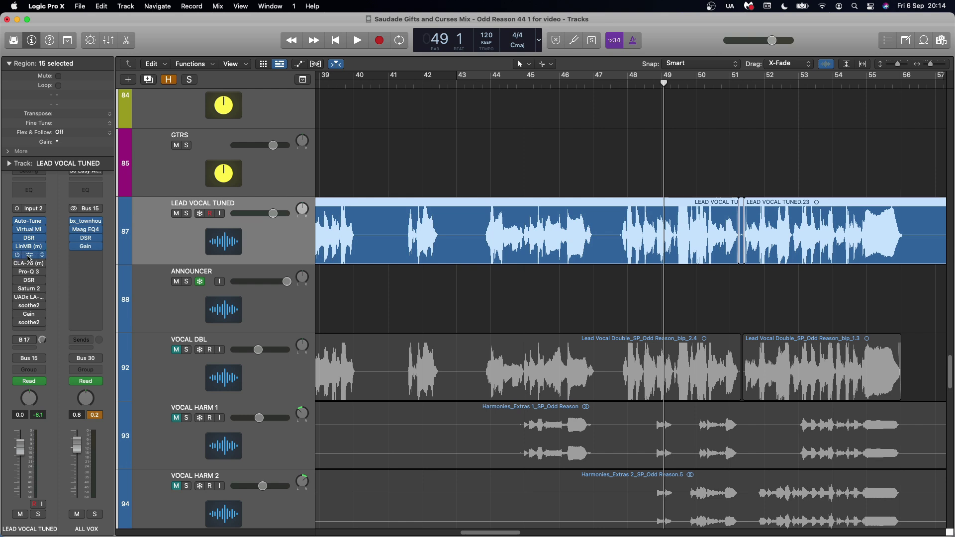
Step: Open SSLChannel on the lead vocal and sweep LMF gain down to about -7.4, then up to 2.3
click(28, 255)
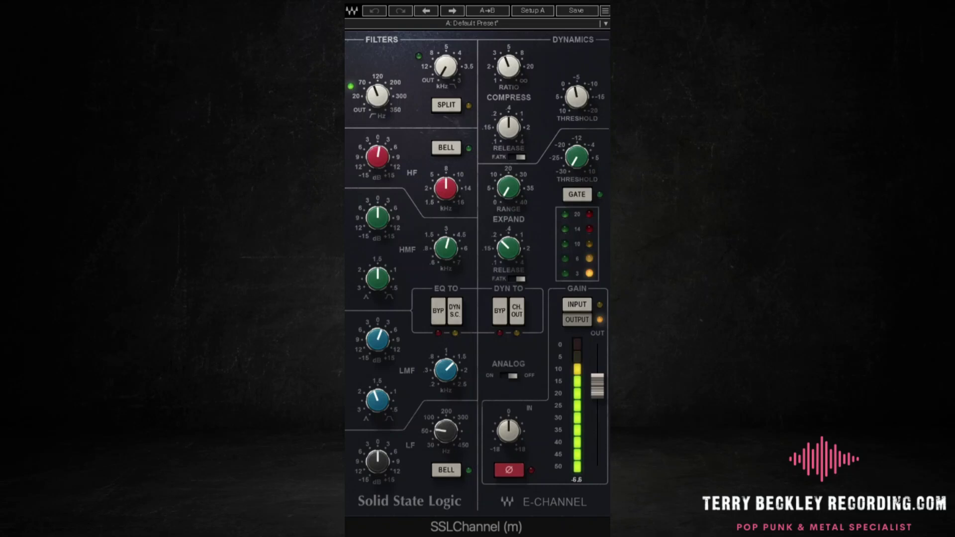
mouse_move(377, 95)
mouse_move(397, 165)
click(384, 345)
click(449, 370)
click(384, 404)
mouse_move(378, 340)
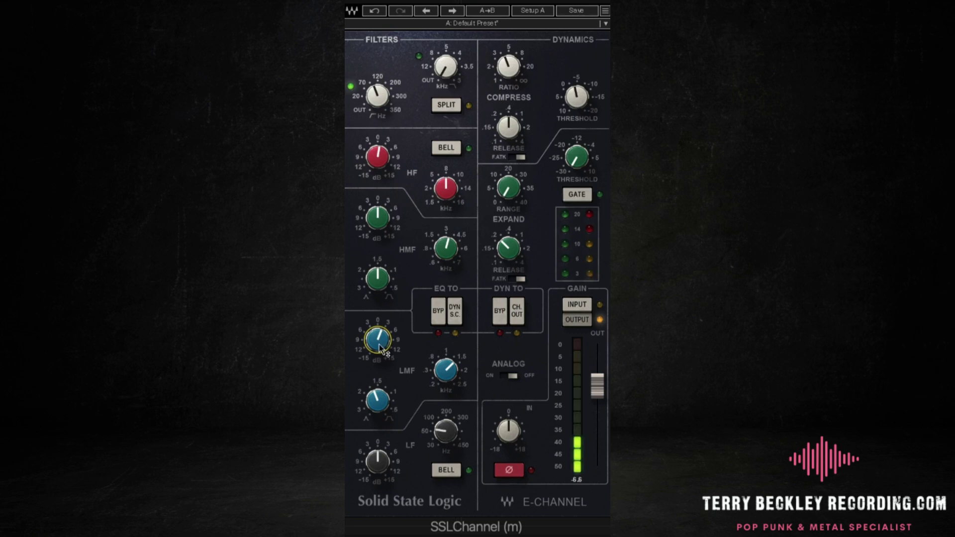
mouse_move(383, 346)
mouse_down()
mouse_move(383, 393)
mouse_move(383, 366)
mouse_up()
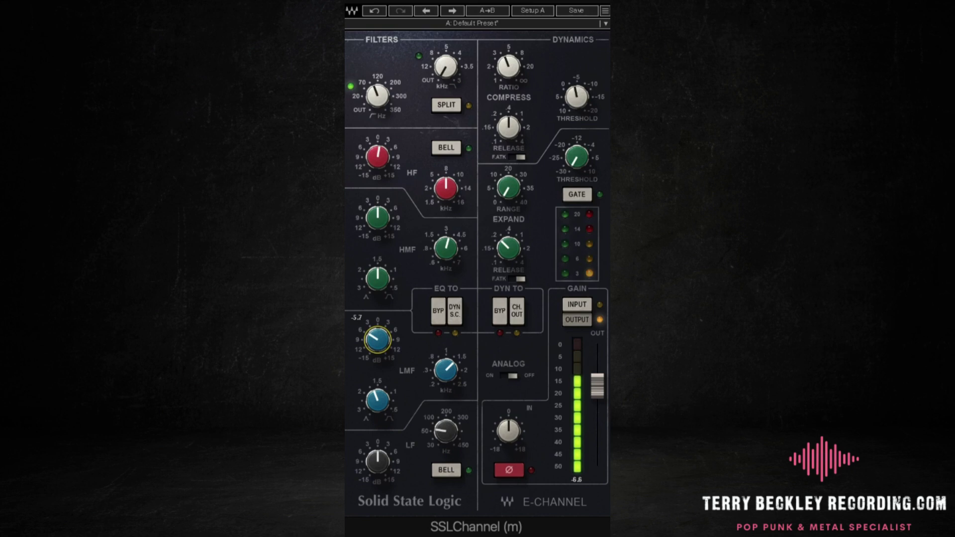
drag(383, 365, 380, 345)
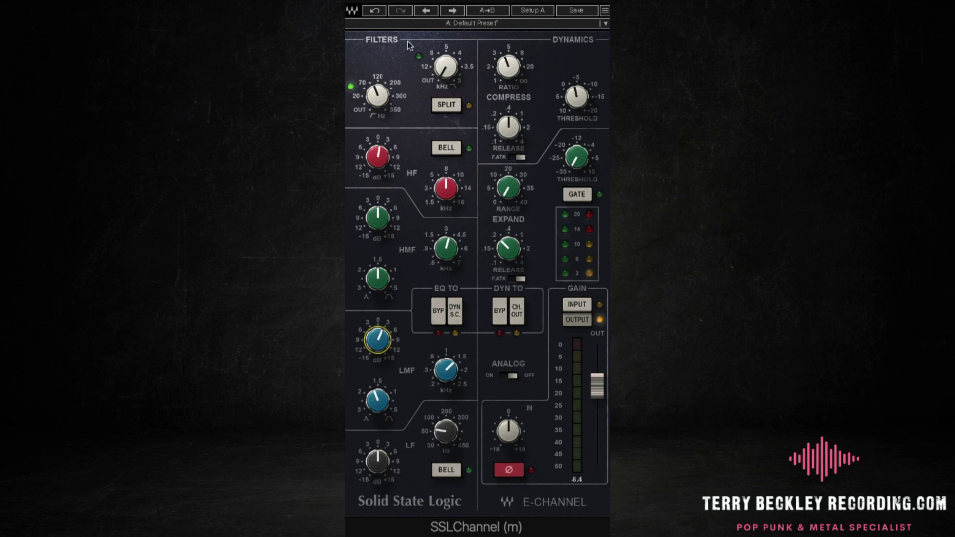
Step: Undo the last LMF gain move, A/B the EQ bypass twice, and close SSLChannel
click(374, 11)
click(438, 313)
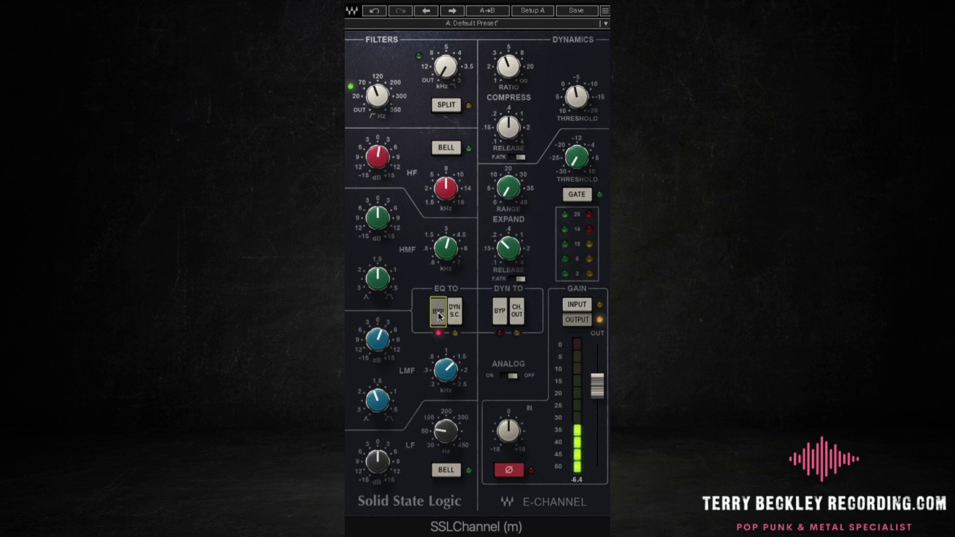
click(438, 312)
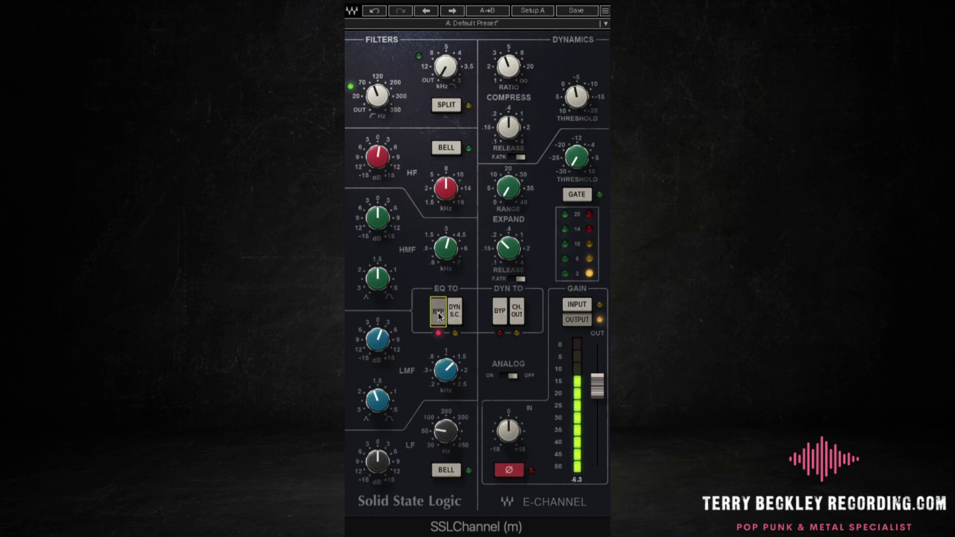
click(438, 313)
click(438, 313)
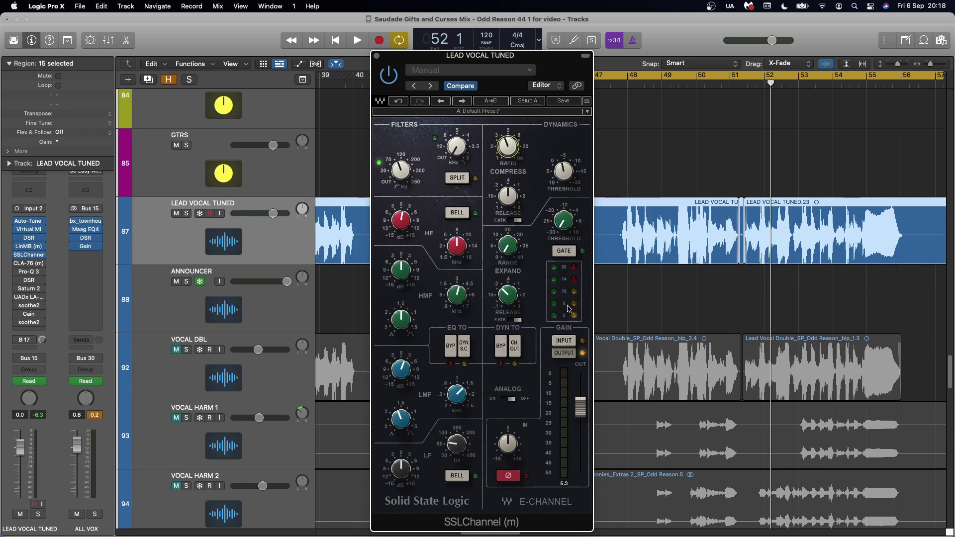
click(377, 56)
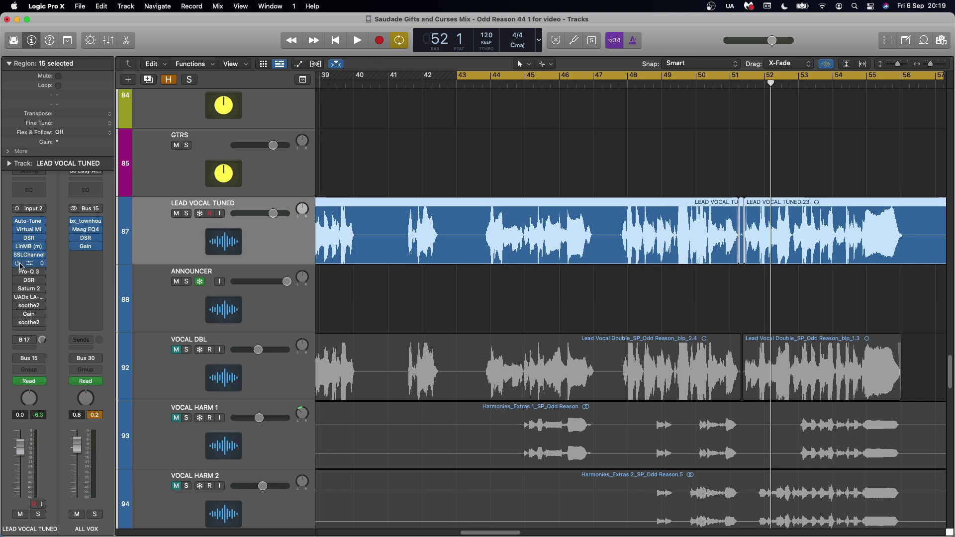
click(30, 264)
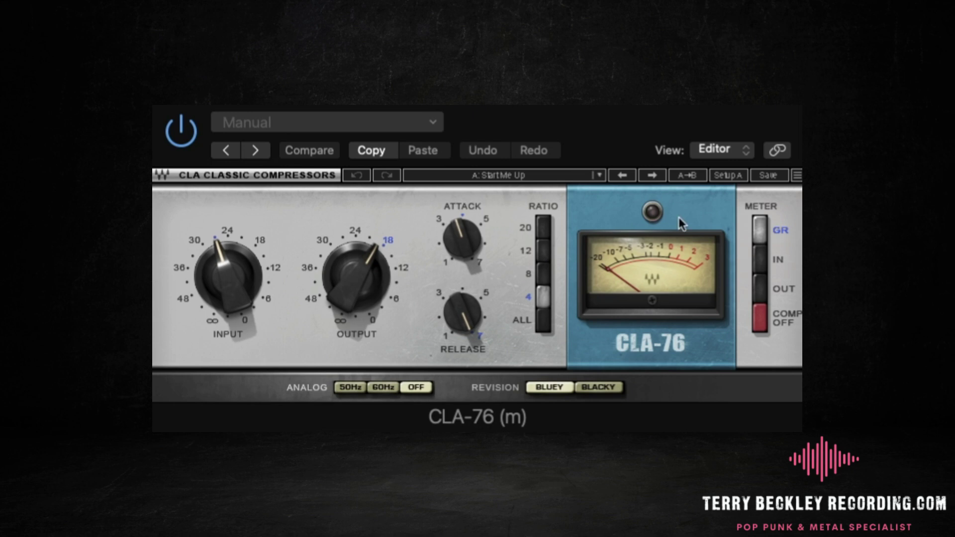
click(466, 328)
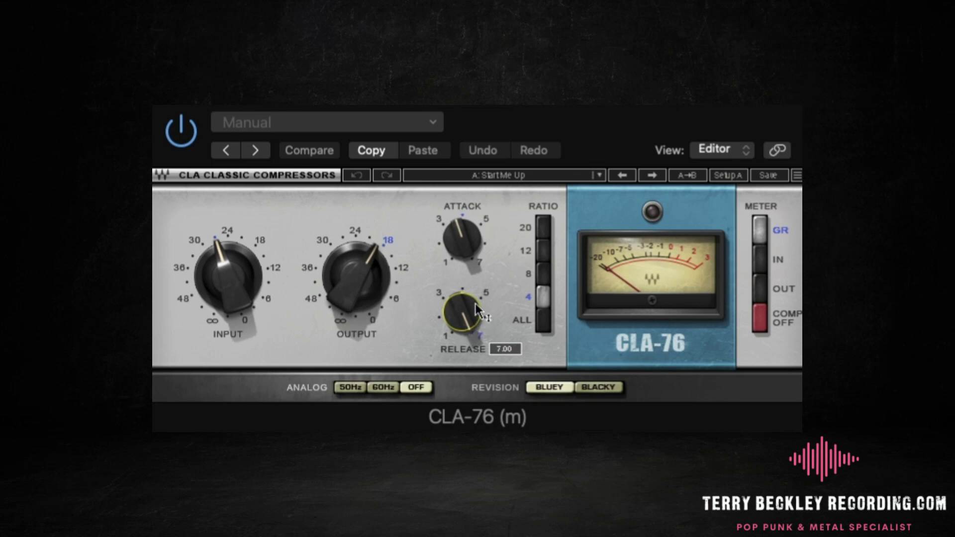
mouse_move(458, 236)
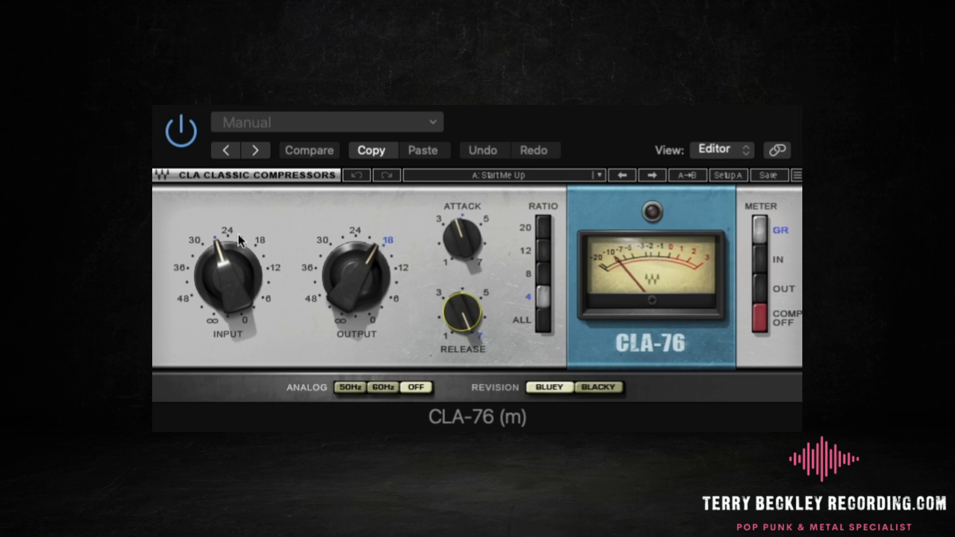
click(188, 141)
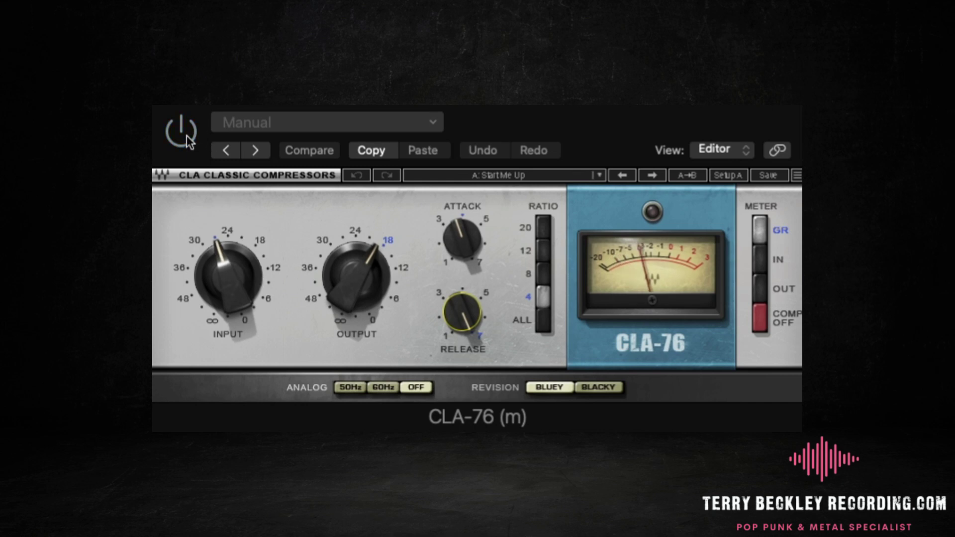
click(189, 141)
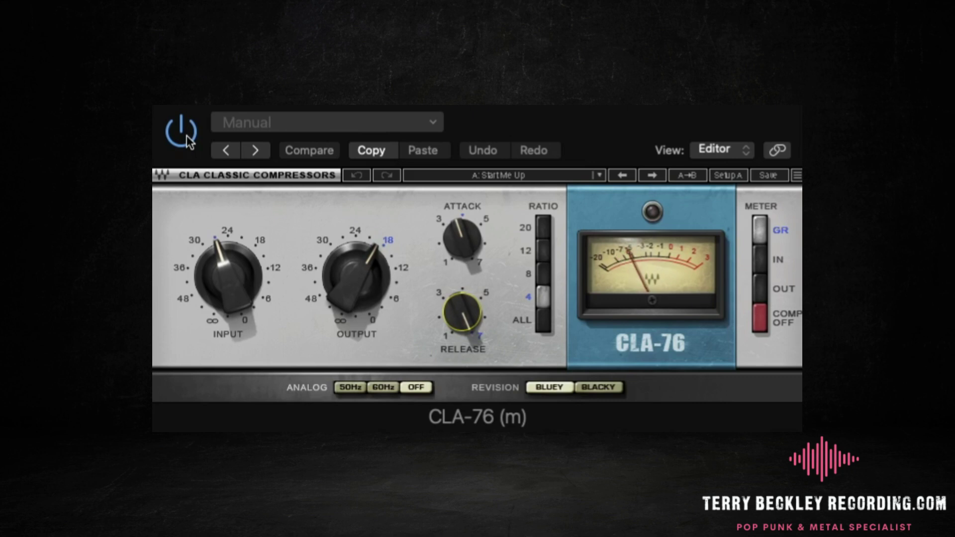
click(181, 132)
click(188, 141)
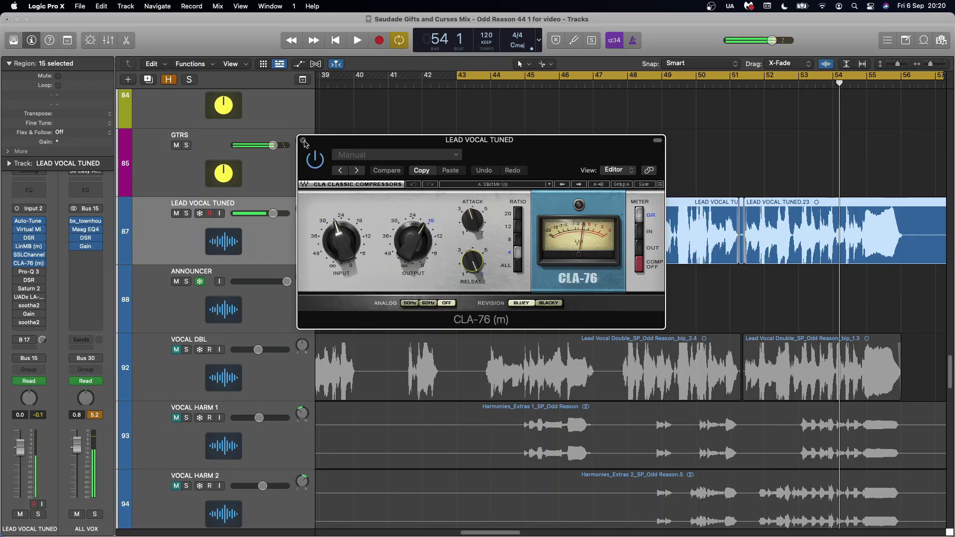
click(304, 141)
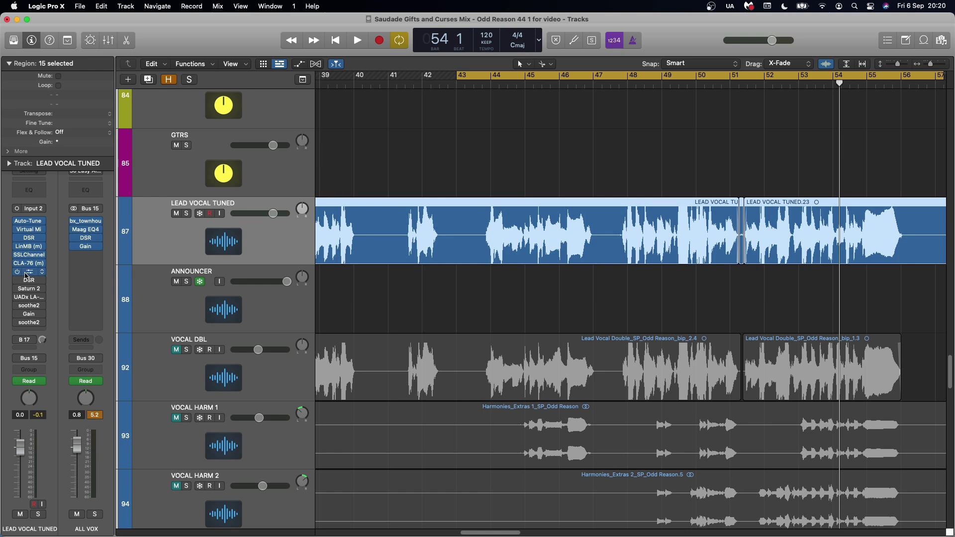
Step: Open Pro-Q 3 on LEAD VOCAL TUNED and inspect its 638 Hz boost and 5 kHz/8.9 kHz cuts
click(26, 275)
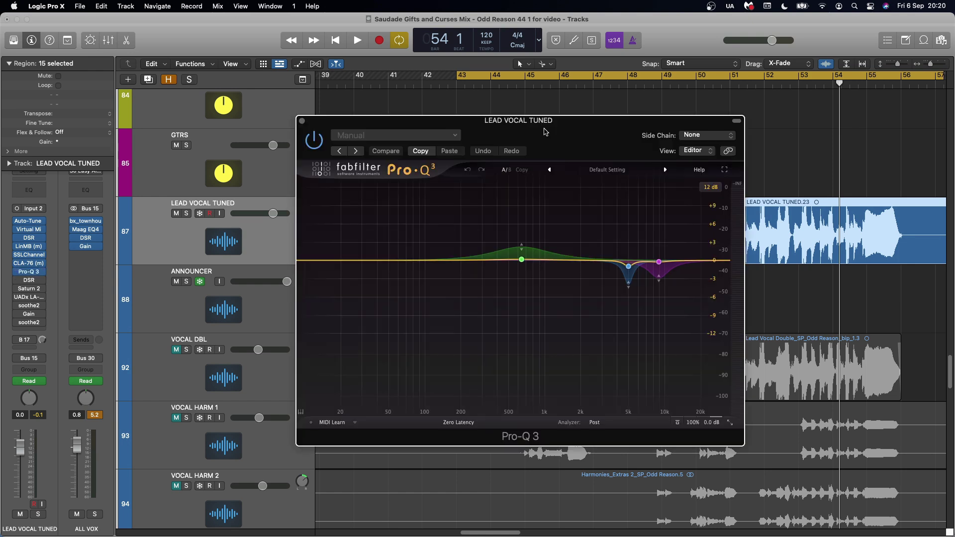
mouse_move(629, 272)
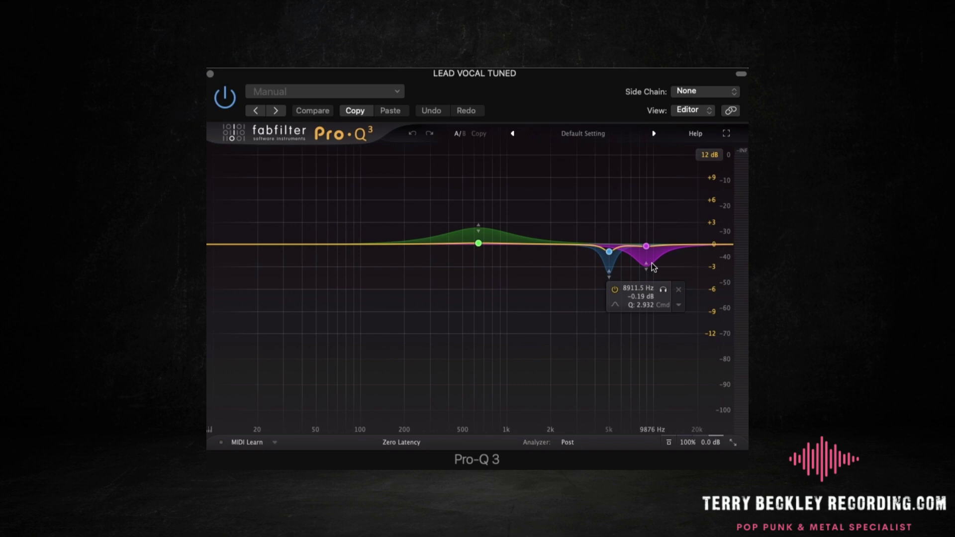
mouse_move(617, 265)
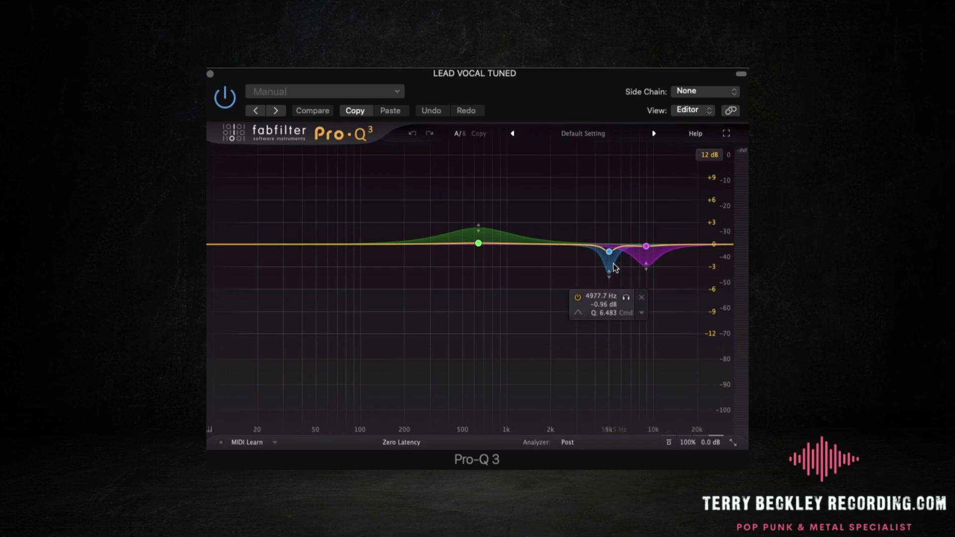
mouse_move(478, 241)
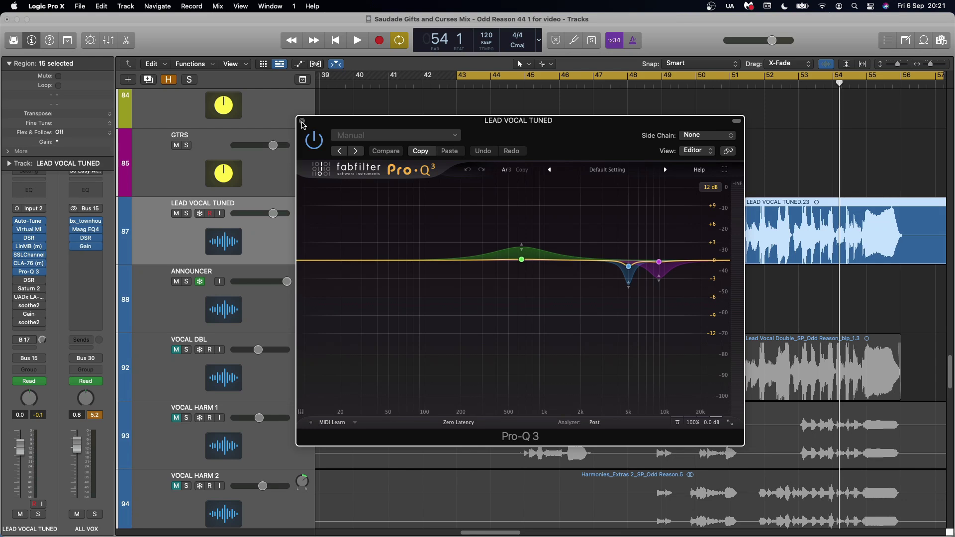
Step: Close Pro-Q 3 and open the second DSR de-esser, threshold at -20.0 dB
click(303, 121)
click(28, 280)
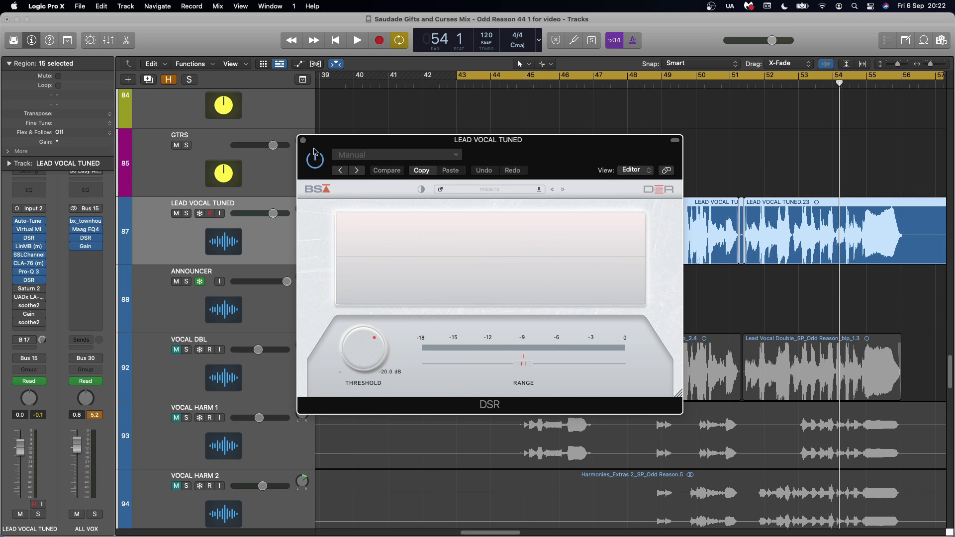
Step: Close DSR and open Saturn 2, showing Warm Tape with Band 1 Drive at 16.22%
click(303, 140)
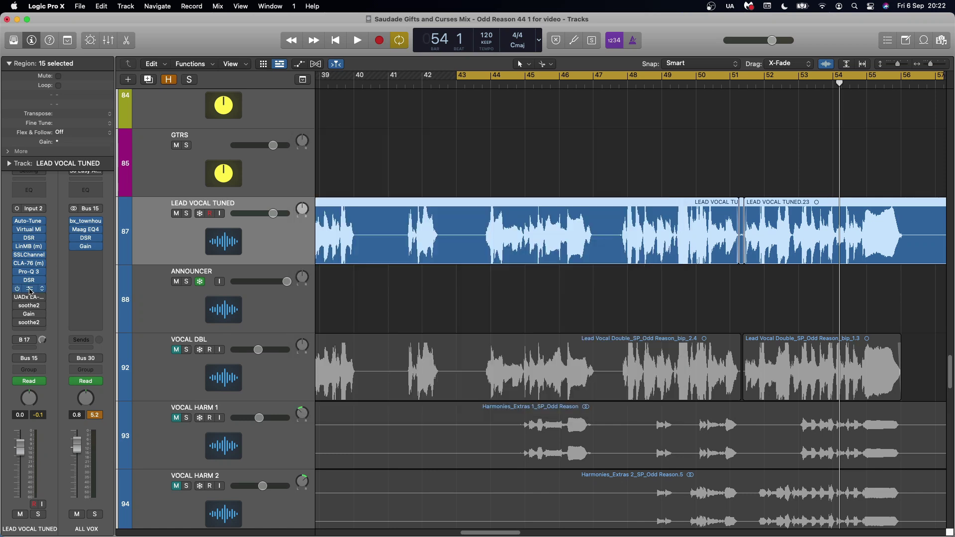
click(30, 290)
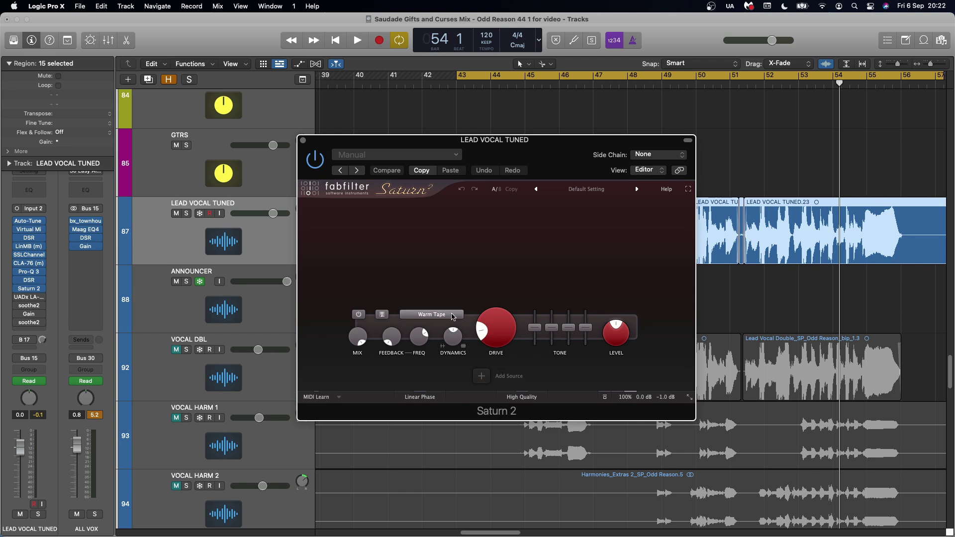
mouse_move(483, 333)
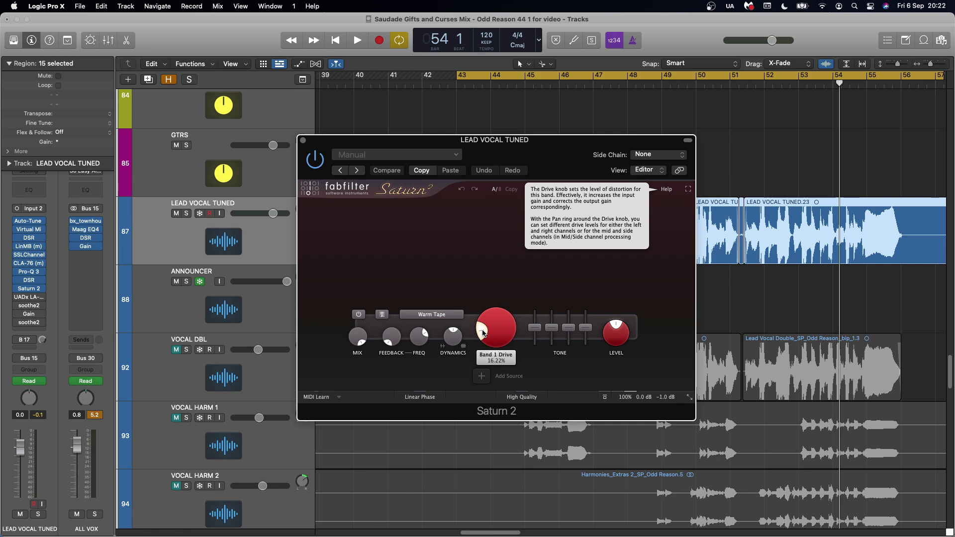
Step: Close Saturn 2, view the lead vocal's UADx LA-2A compressor settings, then close its window
click(30, 299)
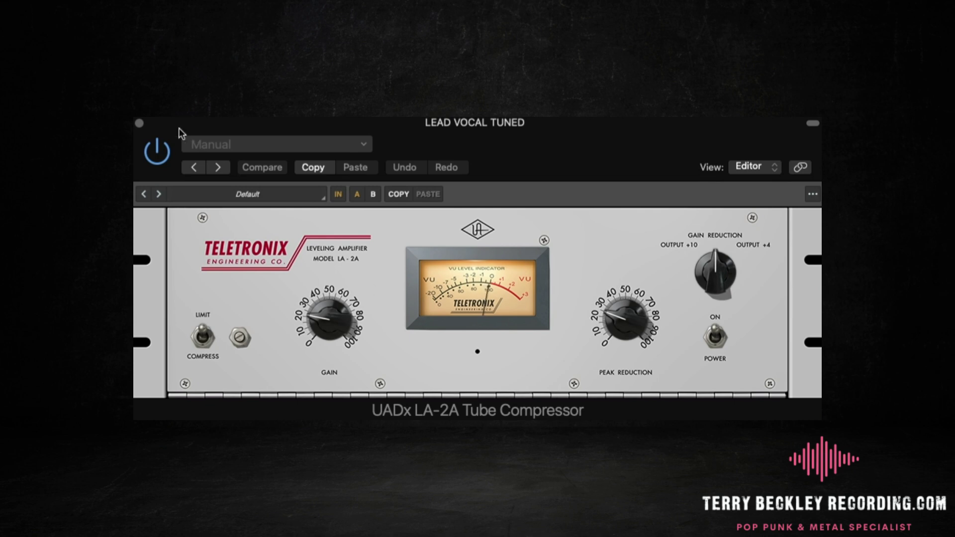
click(139, 123)
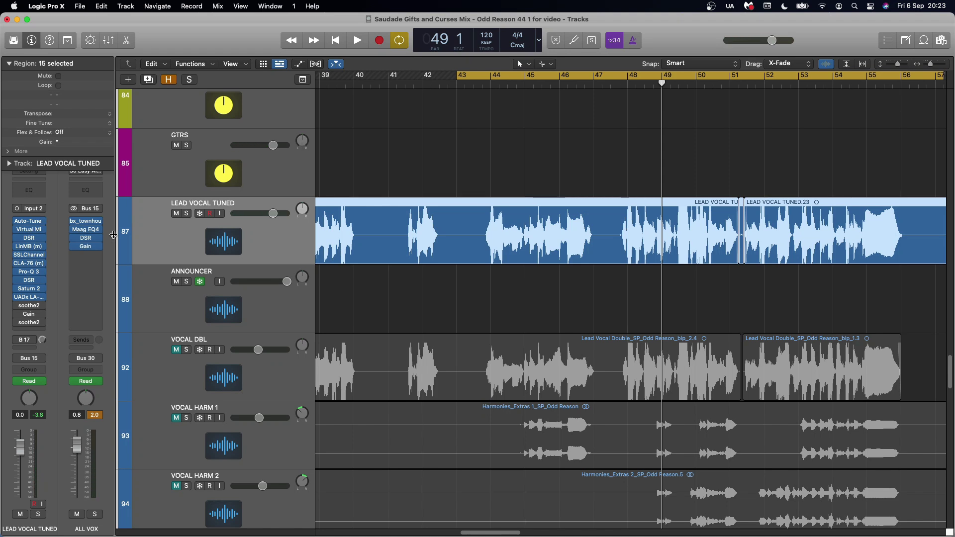
click(28, 307)
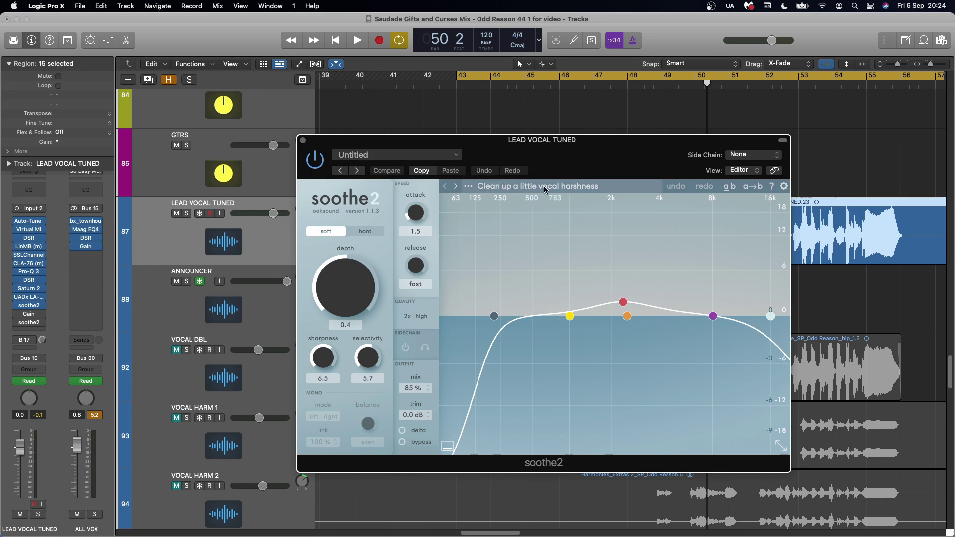
click(303, 140)
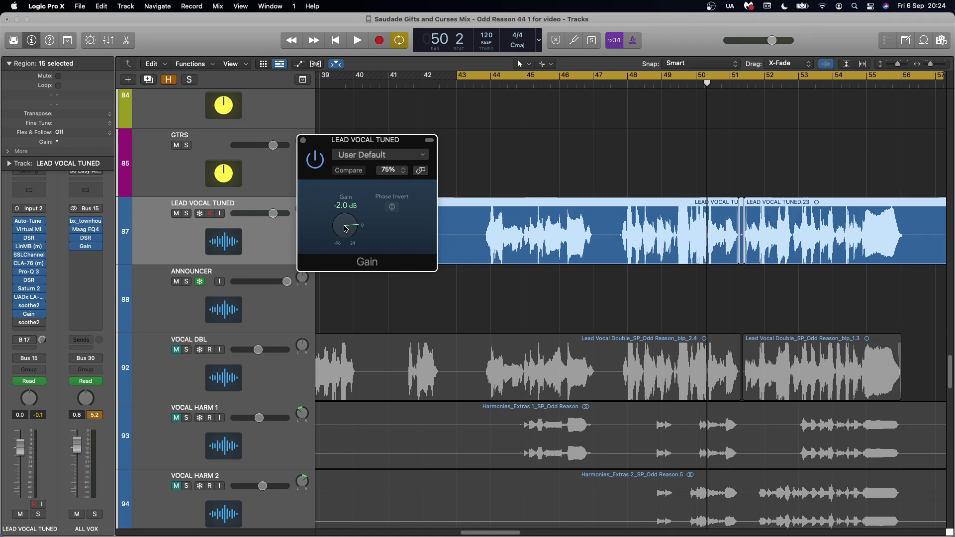
click(303, 140)
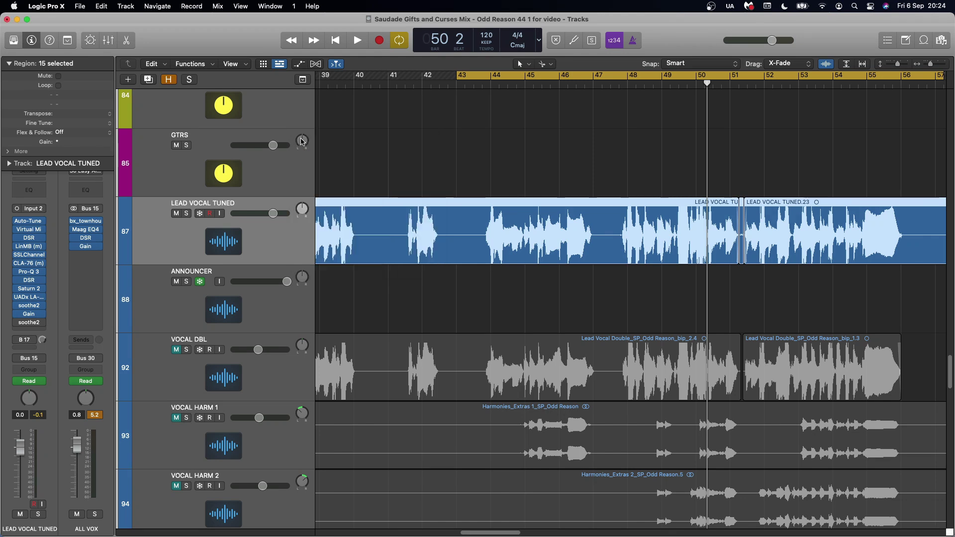
click(17, 325)
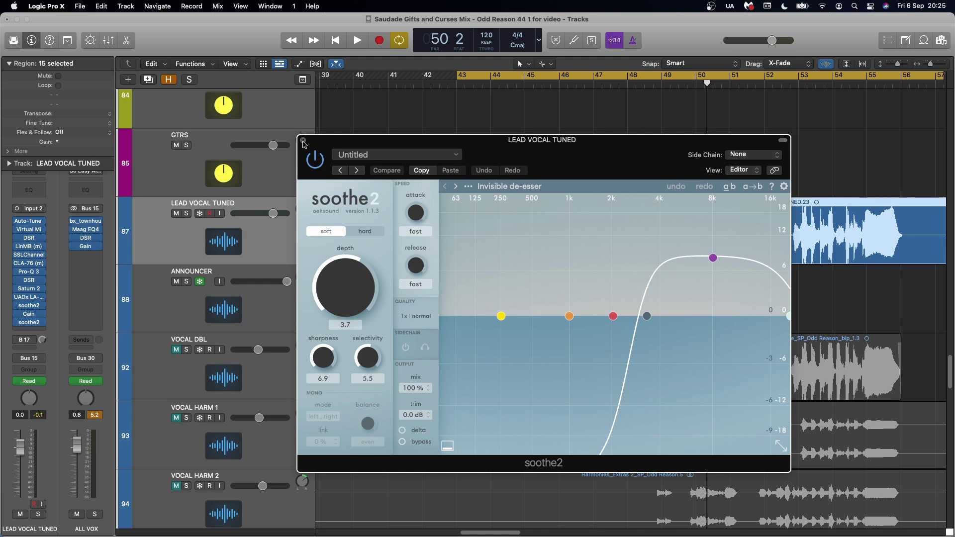
click(303, 141)
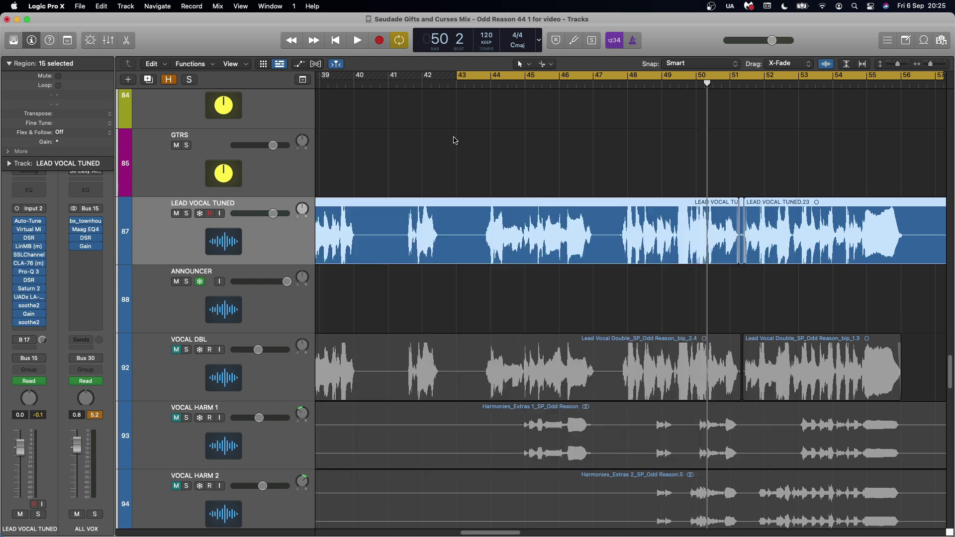
Step: Play the lead vocal, then replay it with soothe2, Gain and the second soothe2 bypassed
key(space)
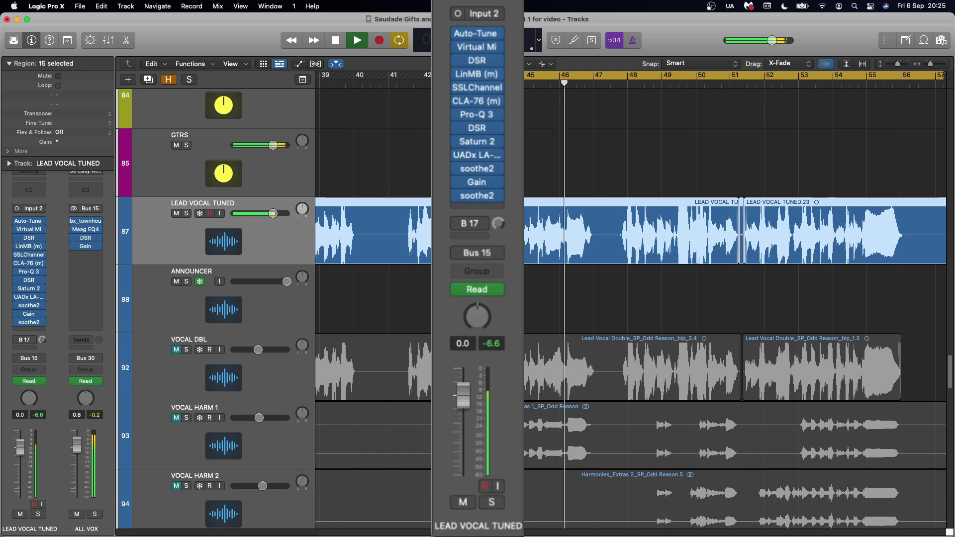
key(space)
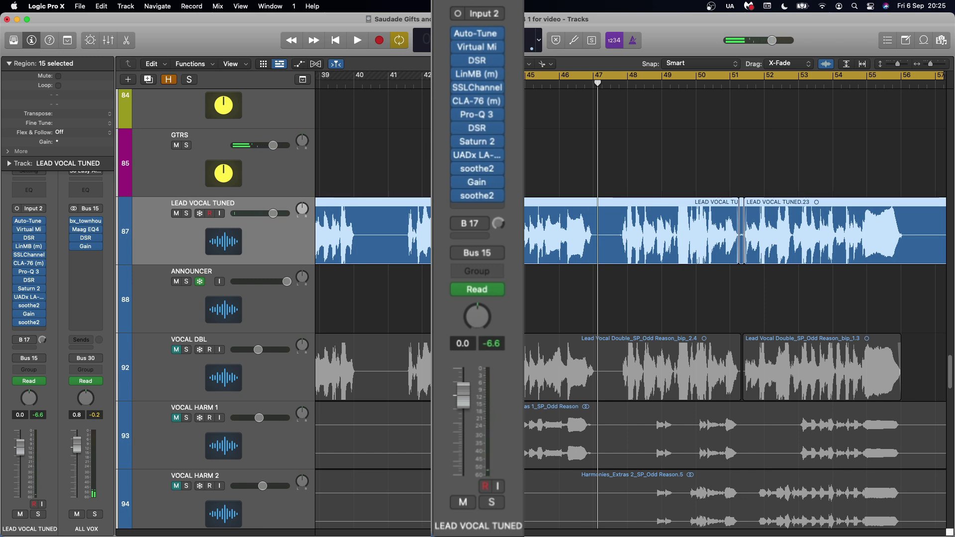
mouse_move(458, 173)
drag(458, 172, 458, 199)
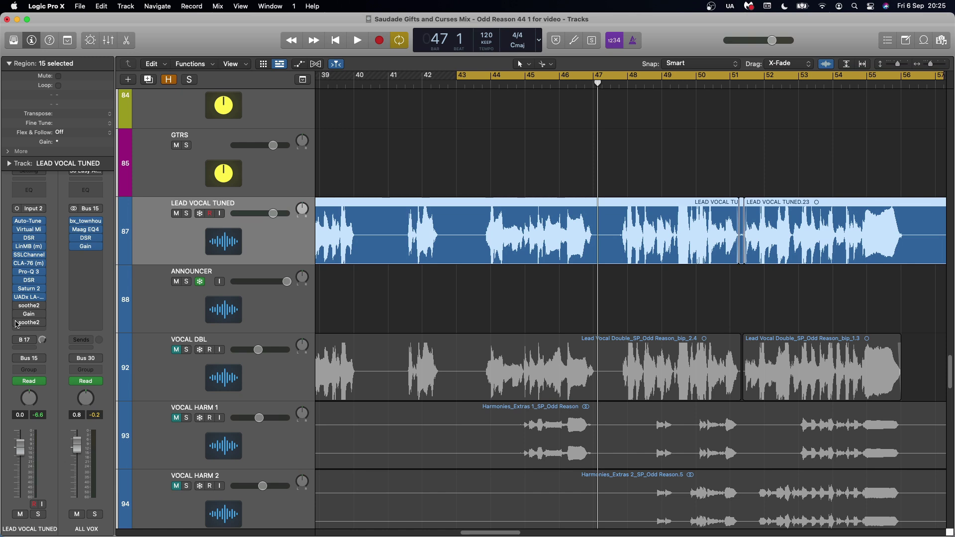
key(space)
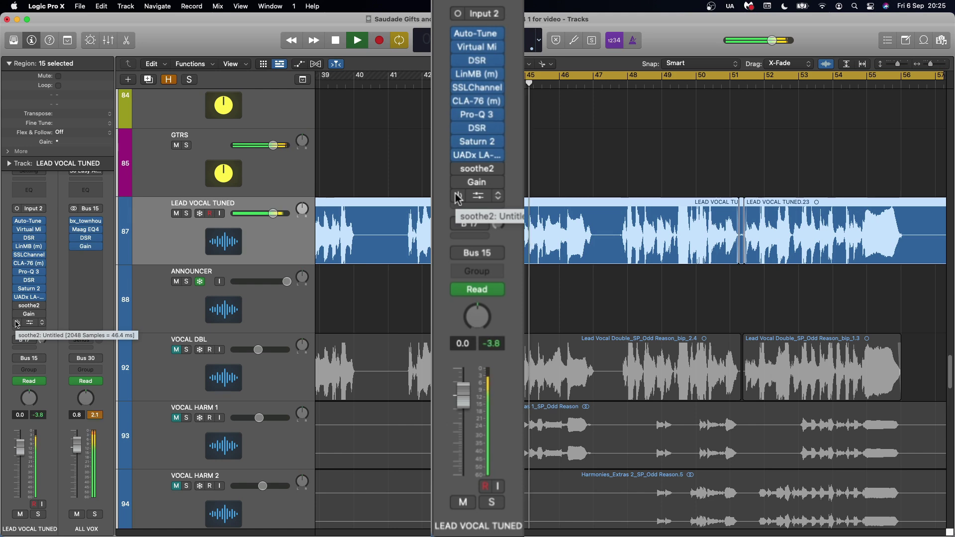
key(space)
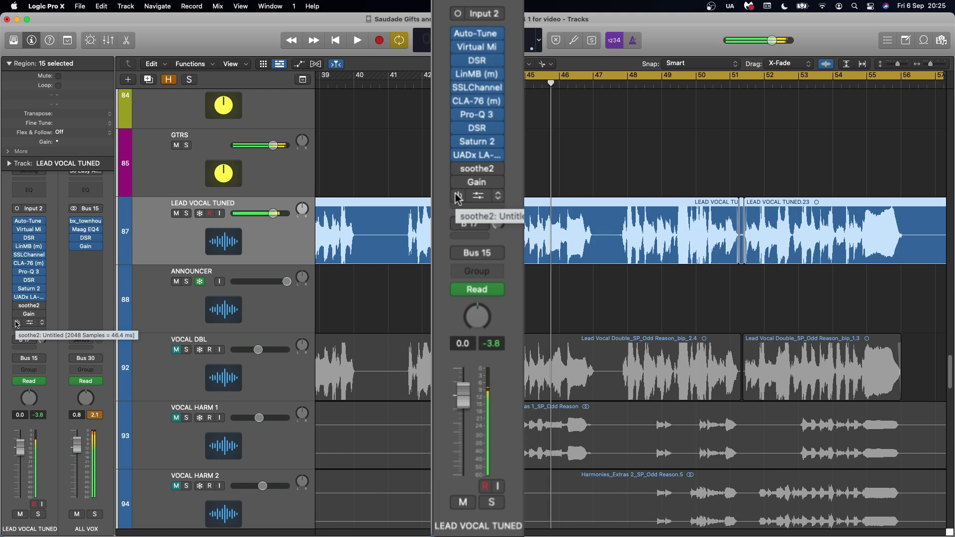
Step: Re-enable the end-of-chain plugins and play the lead vocal again to compare
drag(17, 324, 20, 307)
key(space)
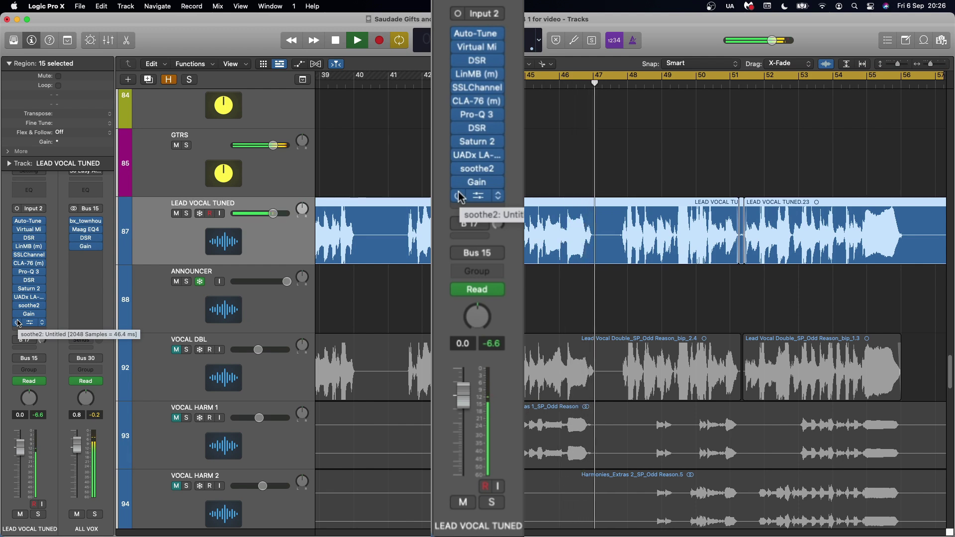
key(space)
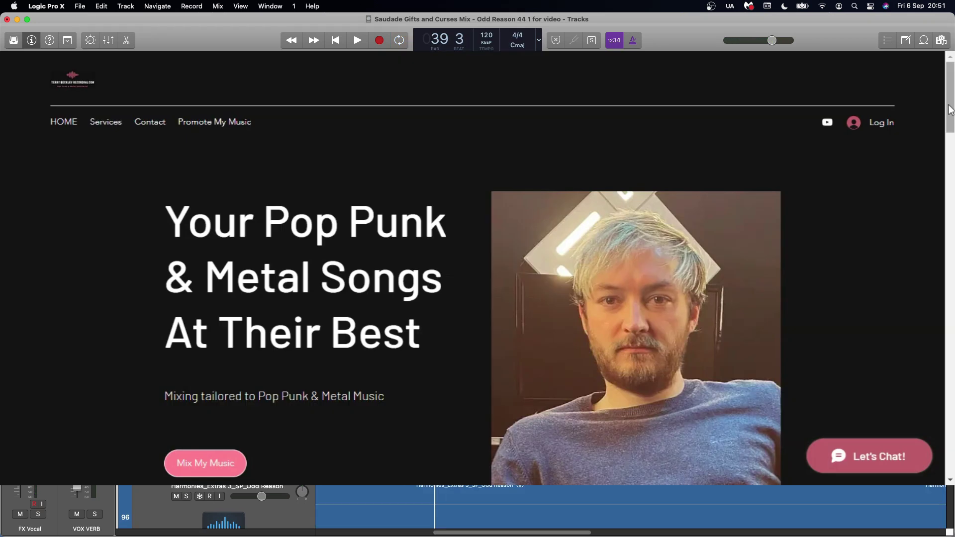
Step: Scroll down to the Mixing Enquiry form and type 'Hey' into its message box
scroll(951, 125, down, 3)
scroll(950, 124, down, 10)
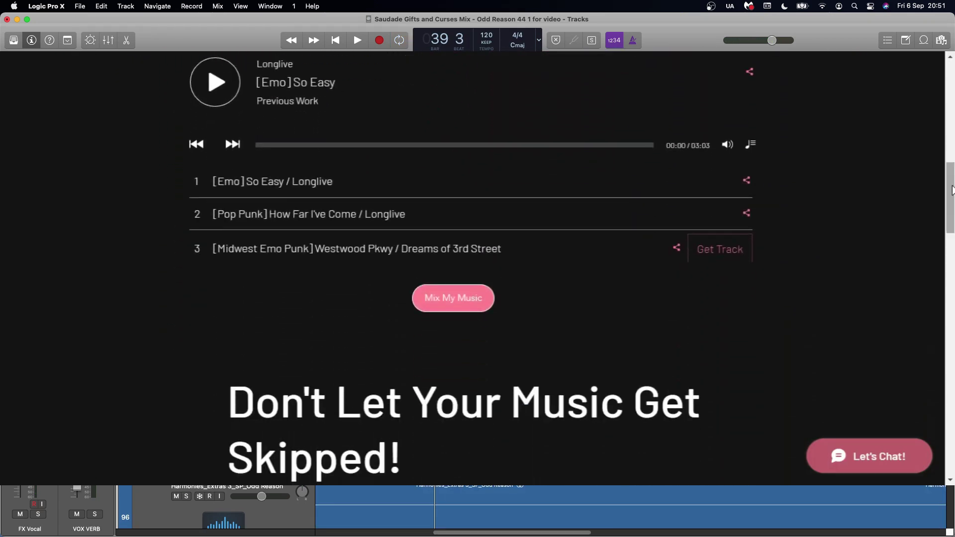
drag(952, 191, 952, 309)
scroll(951, 309, down, 15)
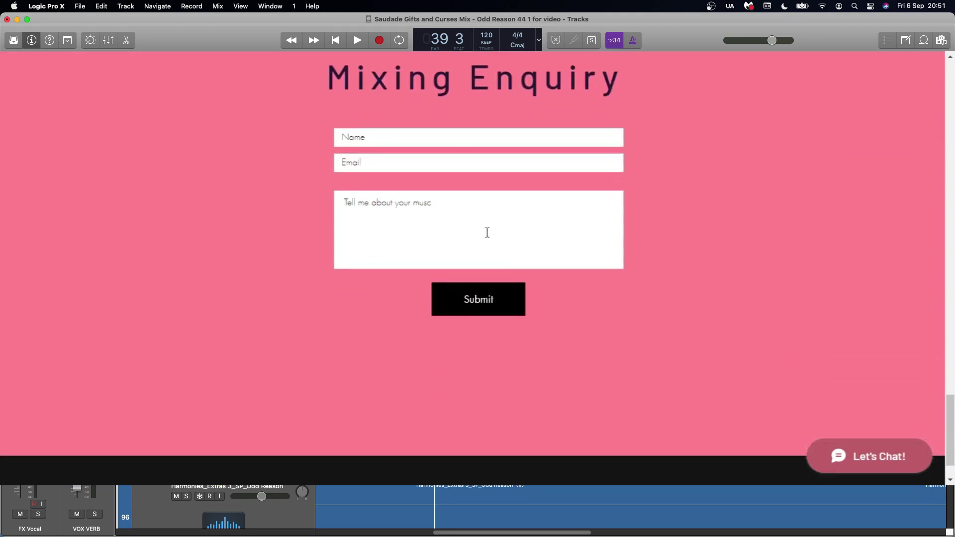
click(465, 216)
text(Hey)
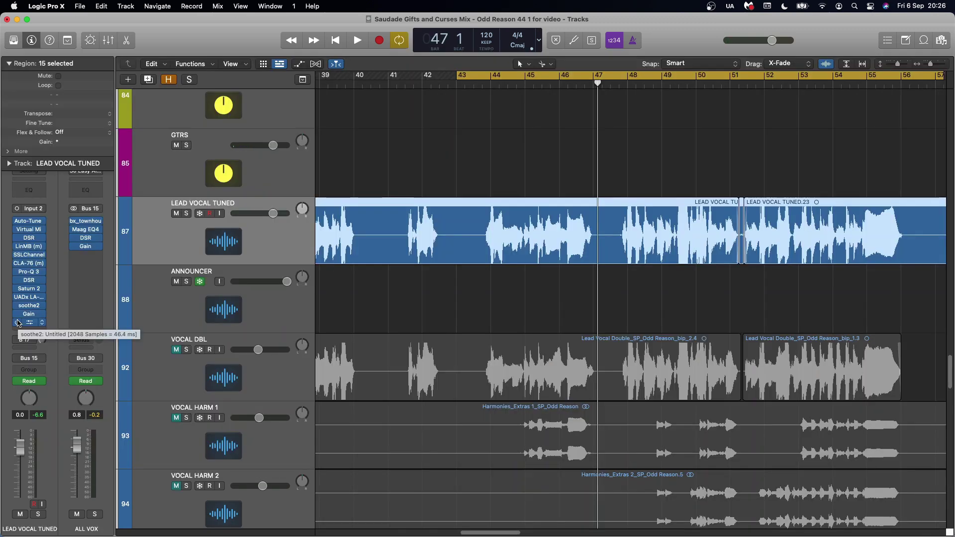
Step: Check the lead vocal's Gain plugin and Bus 17 send, then open VOX DELAY's DSR plugin
click(30, 316)
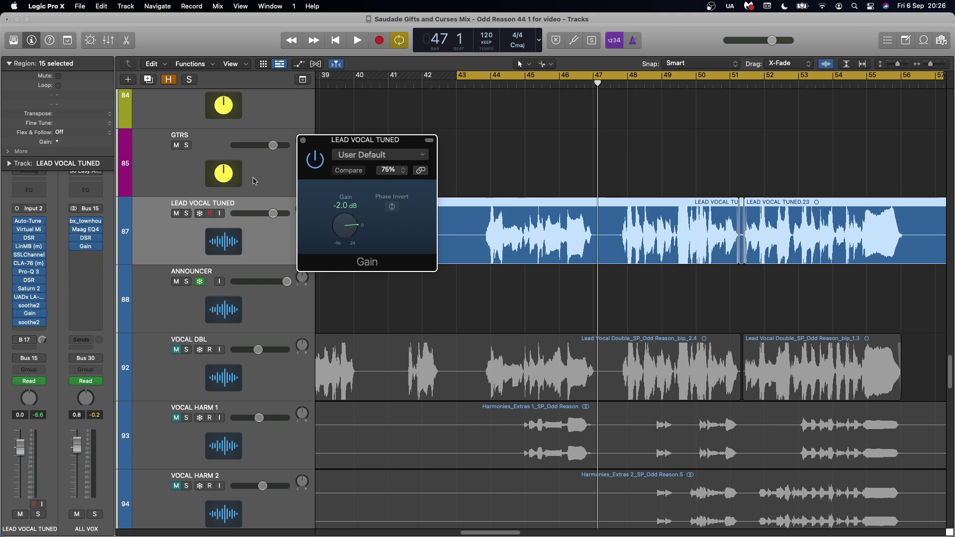
click(29, 317)
click(32, 340)
click(32, 341)
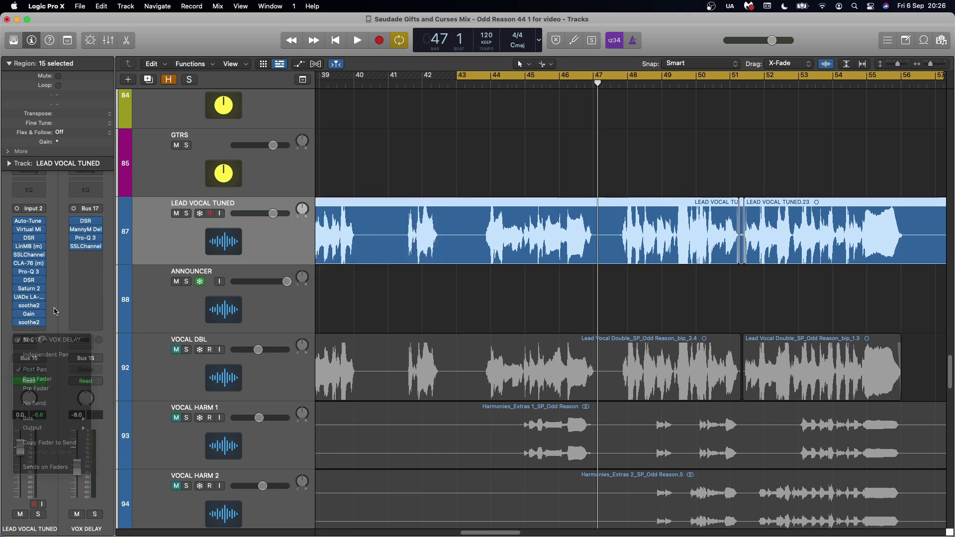
click(88, 223)
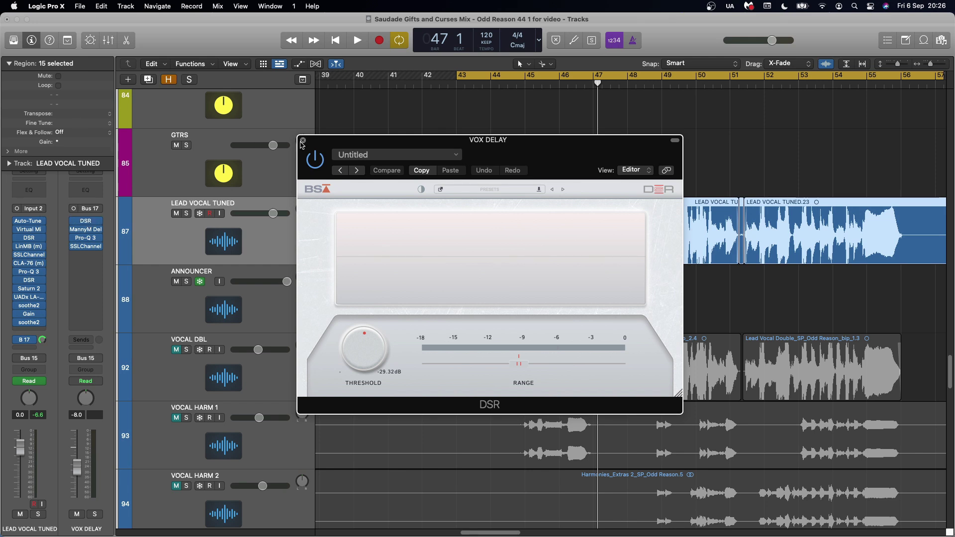
Step: Close DSR and inspect VOX DELAY's MannyM Delay (Manny's Defaults, 1/4 delays), then close it
click(302, 142)
click(85, 231)
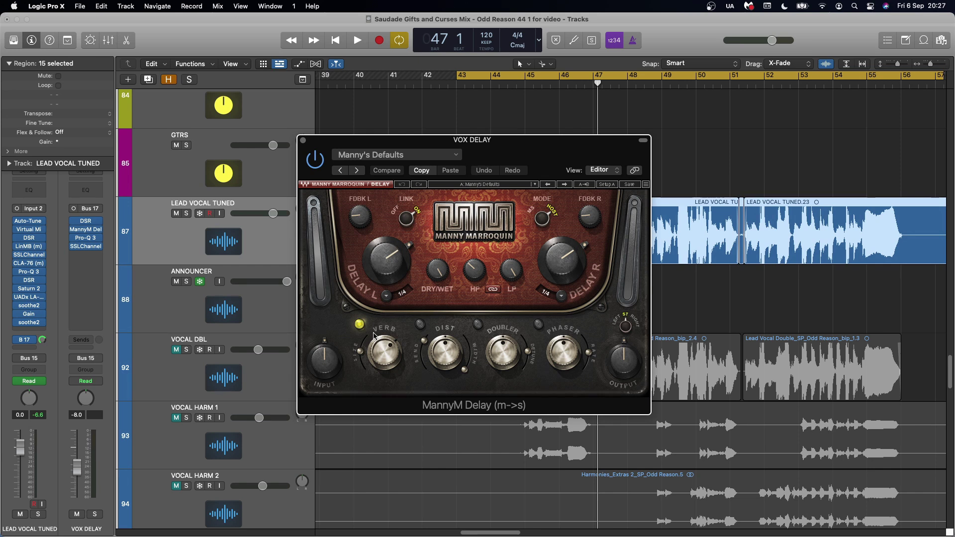
click(304, 142)
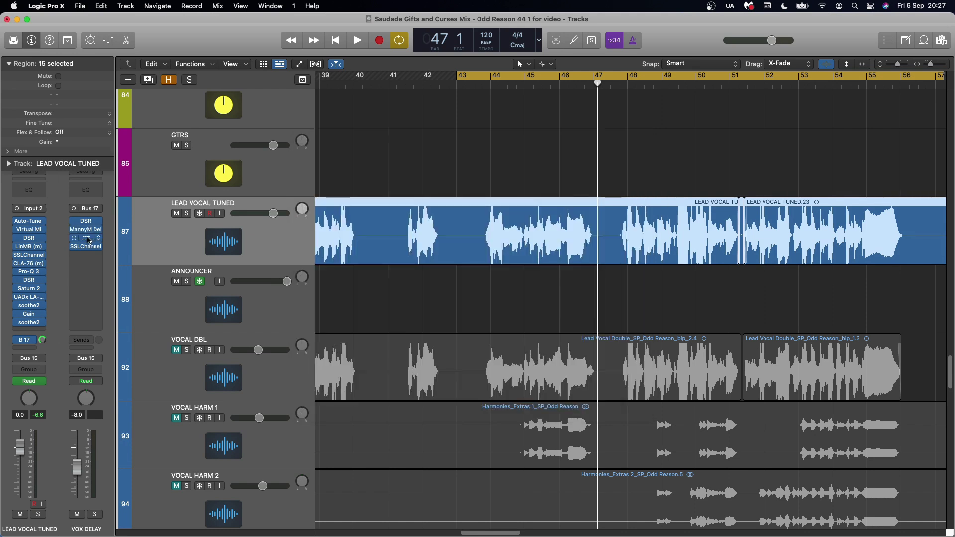
Step: Review the Pro-Q 3 and SSLChannel plugins on VOX DELAY, closing each window afterwards
click(87, 240)
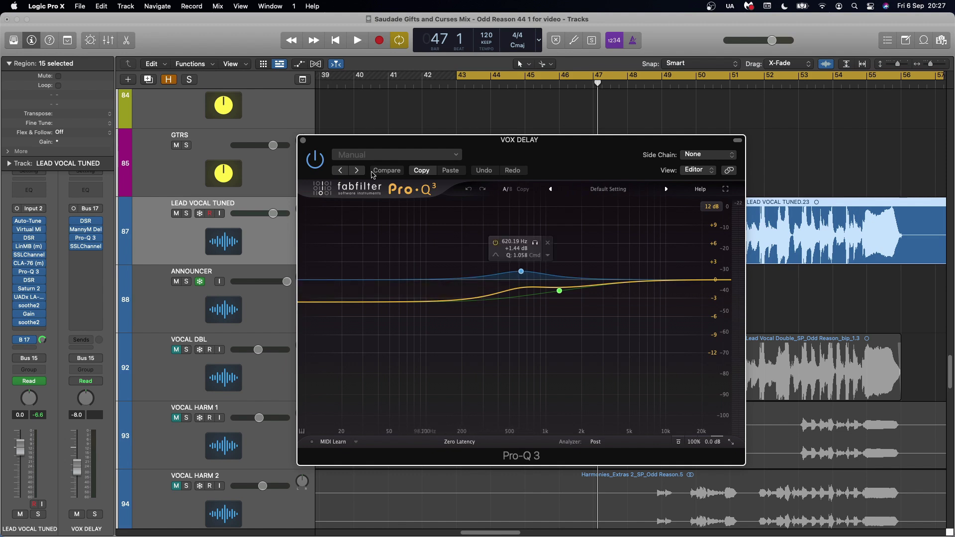
click(304, 141)
click(85, 246)
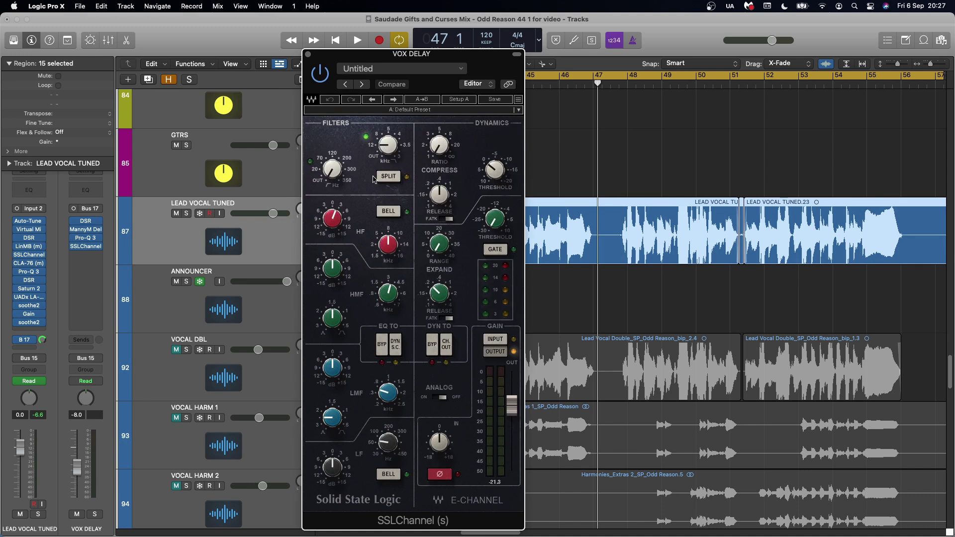
click(308, 54)
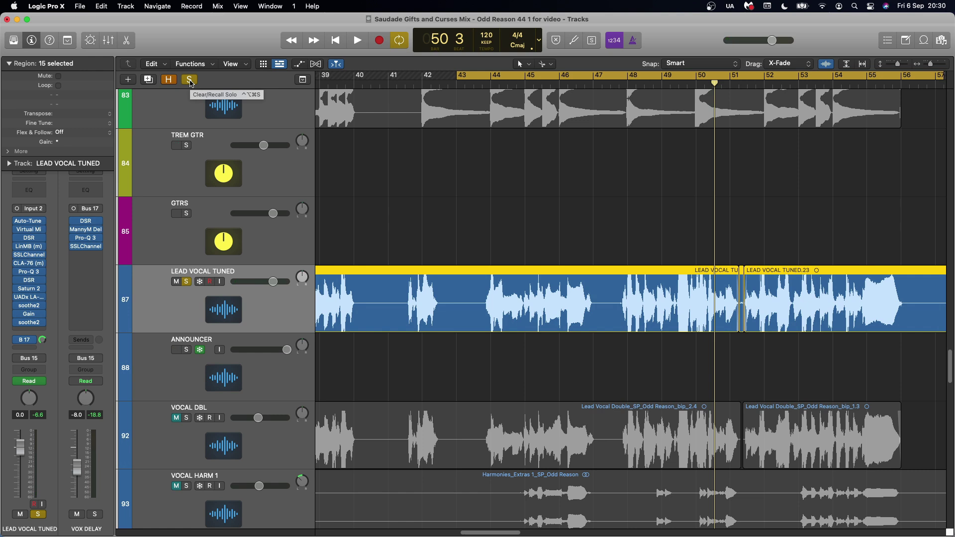
Step: Clear all solos, unmute VOCAL DBL, and play while toggling its mute to compare
click(190, 81)
scroll(382, 295, up, 1)
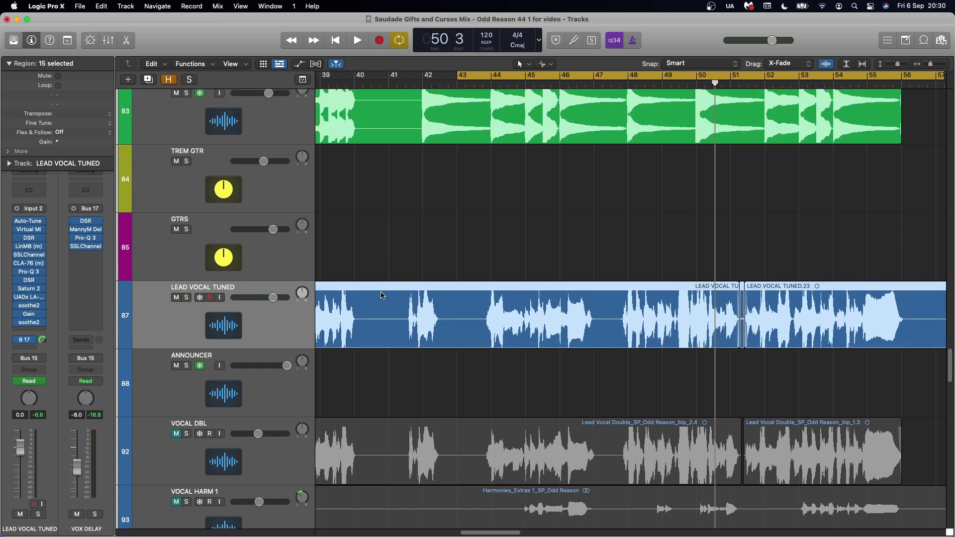
click(177, 434)
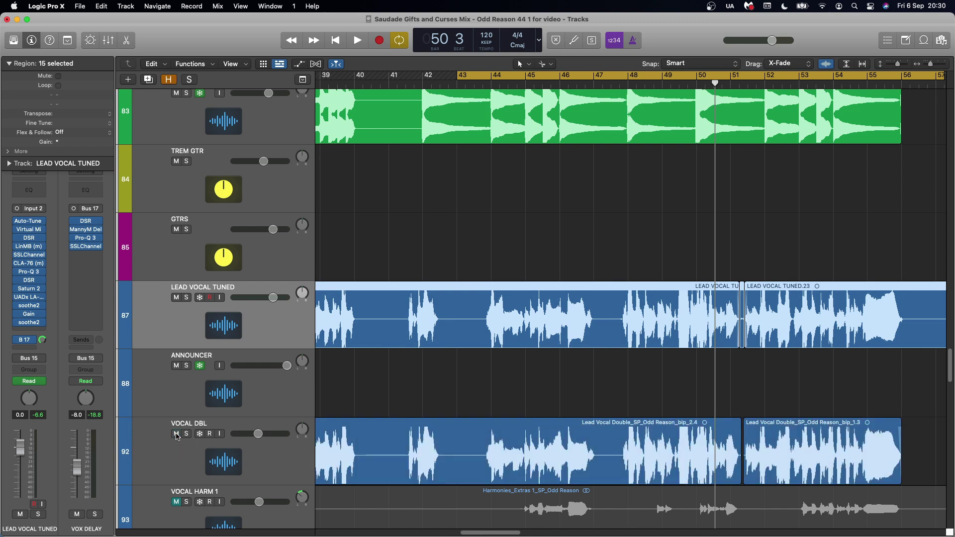
scroll(420, 405, left, 10)
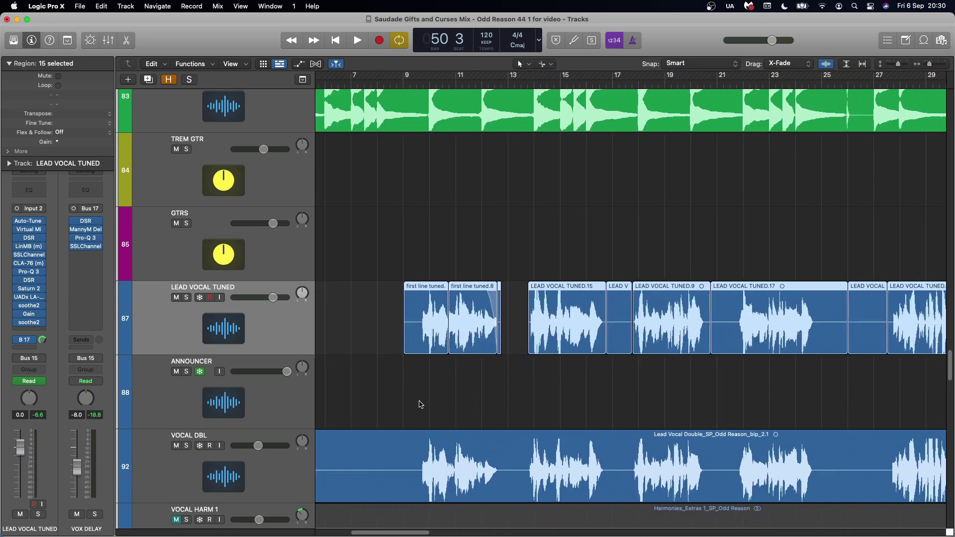
key(space)
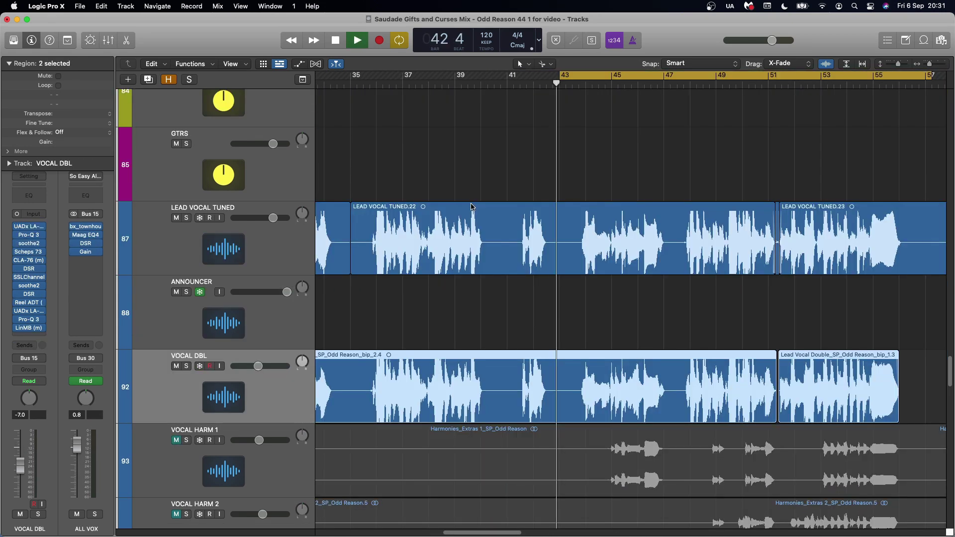
click(176, 367)
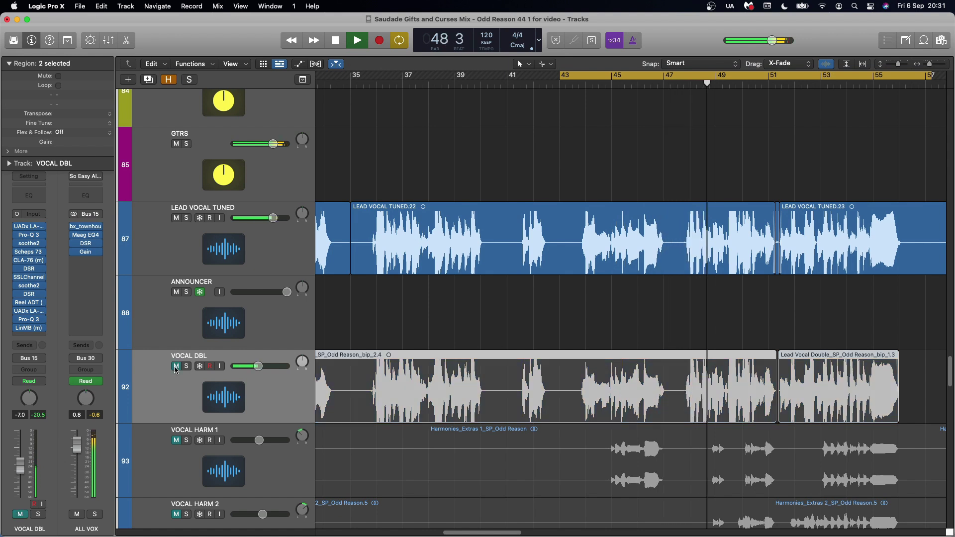
click(176, 367)
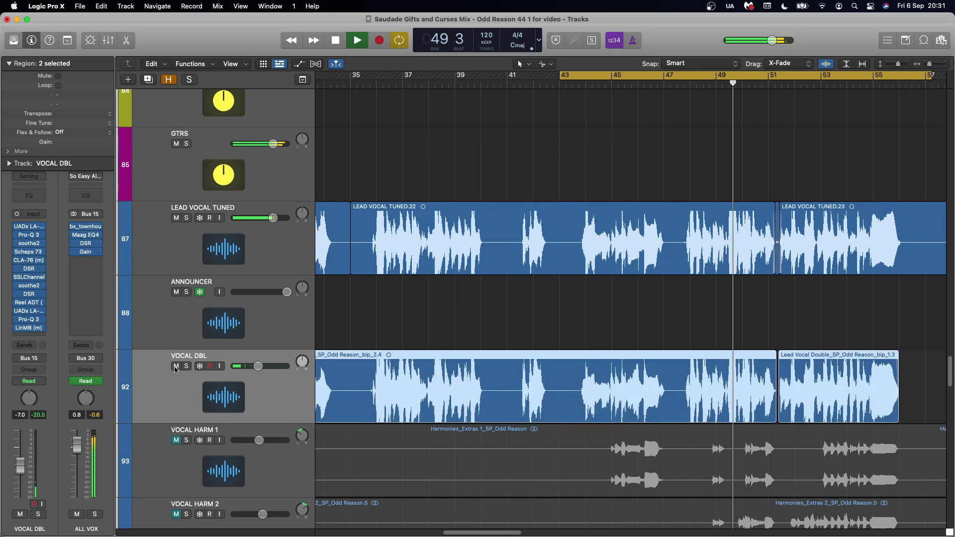
Step: Solo LEAD VOCAL TUNED and VOCAL DBL, A/B the double's mute, then open its LA-2A
click(187, 219)
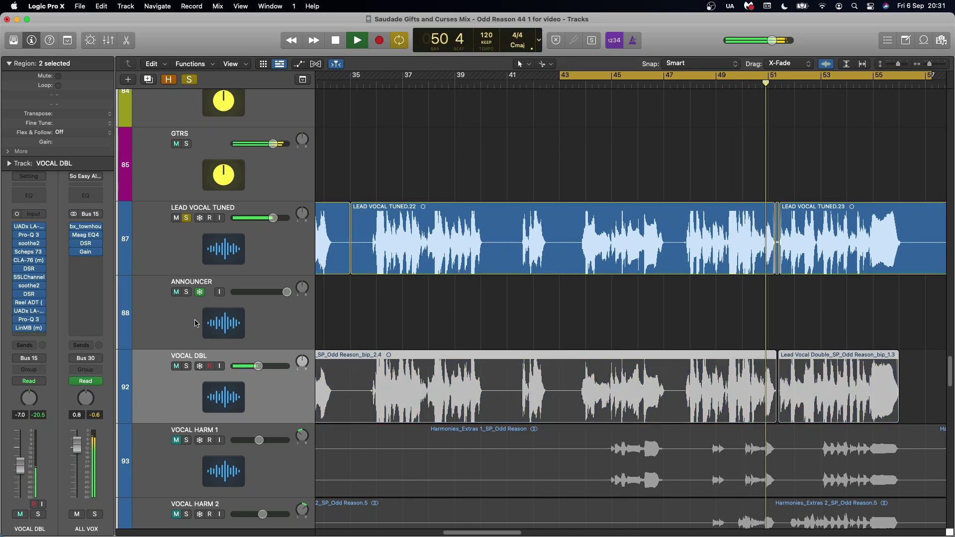
click(187, 366)
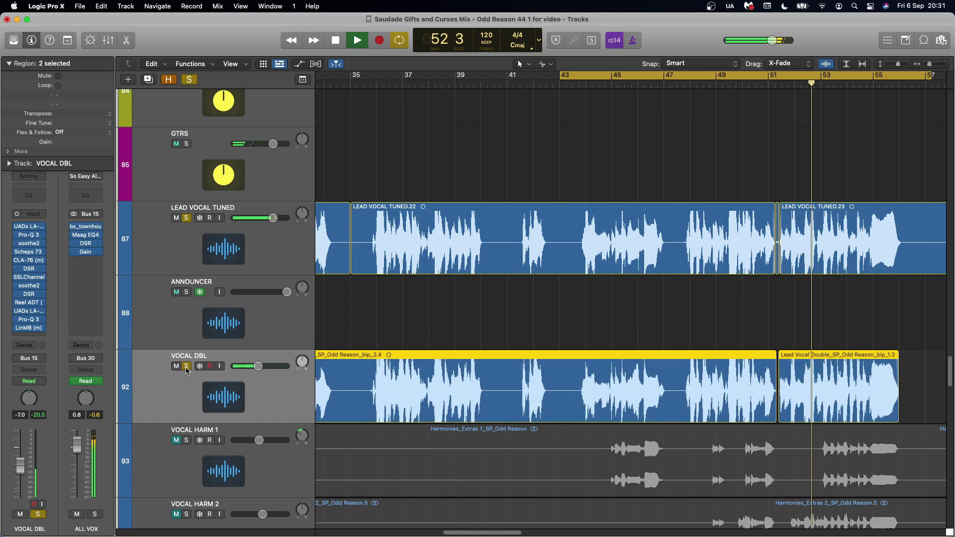
click(179, 370)
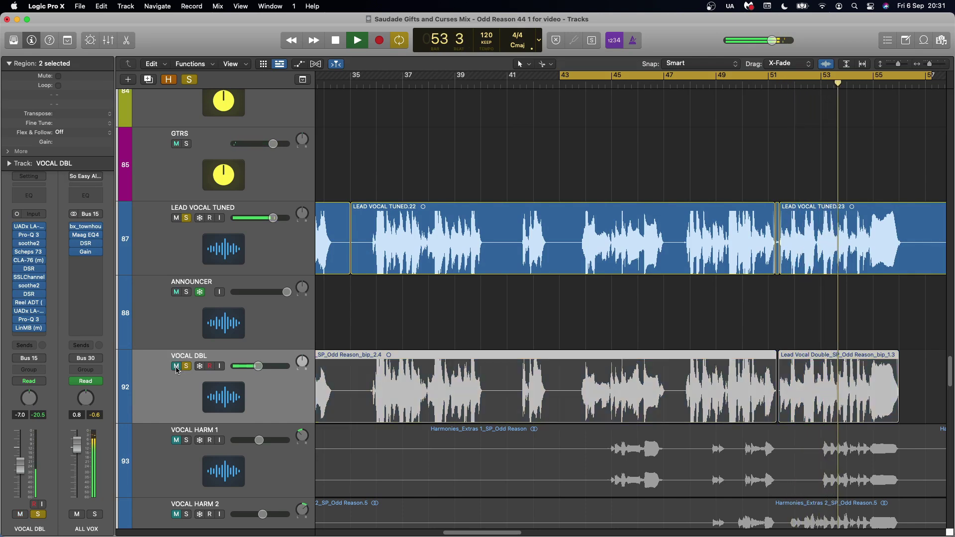
click(177, 369)
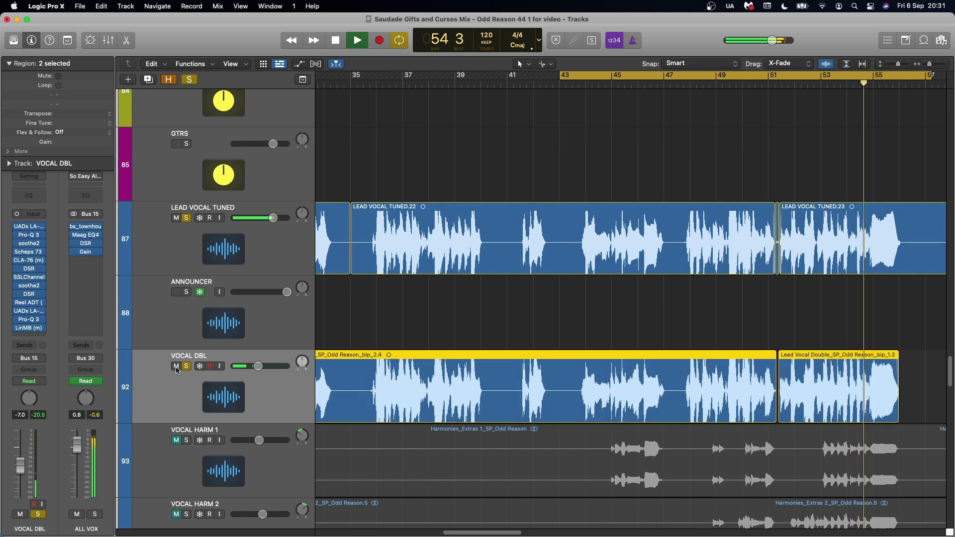
click(177, 369)
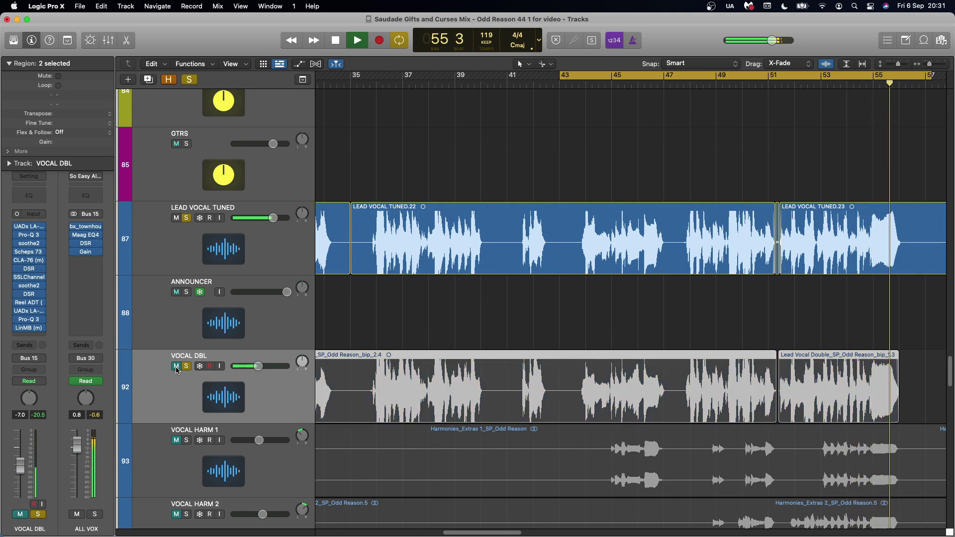
key(space)
click(177, 369)
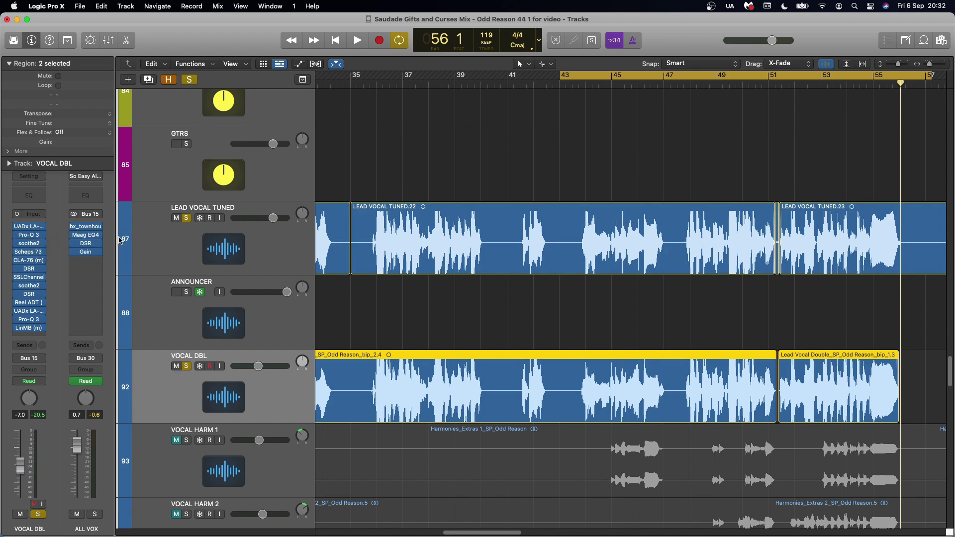
click(28, 226)
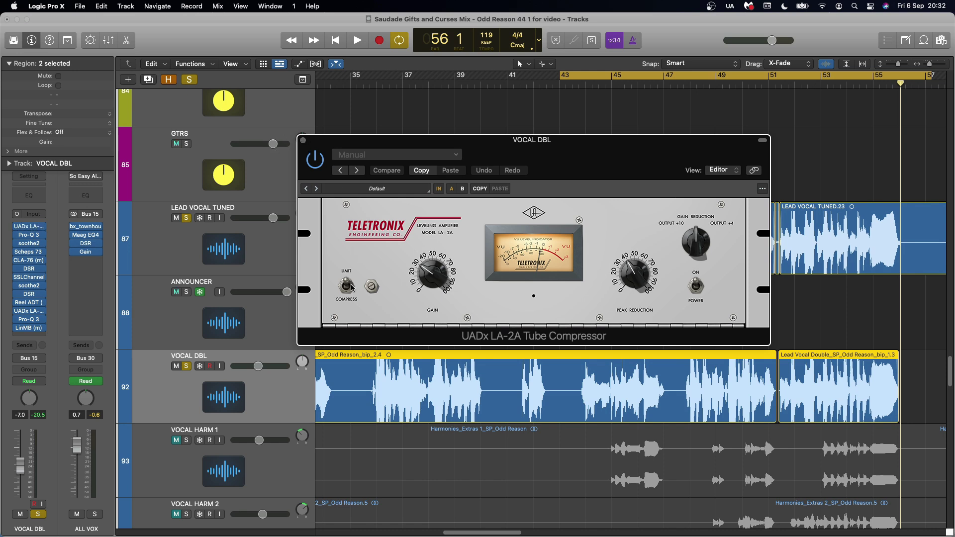
Step: Close LA-2A, inspect VOCAL DBL's Pro-Q 3 and soothe2 in turn, then open Scheps 73
click(303, 140)
click(29, 235)
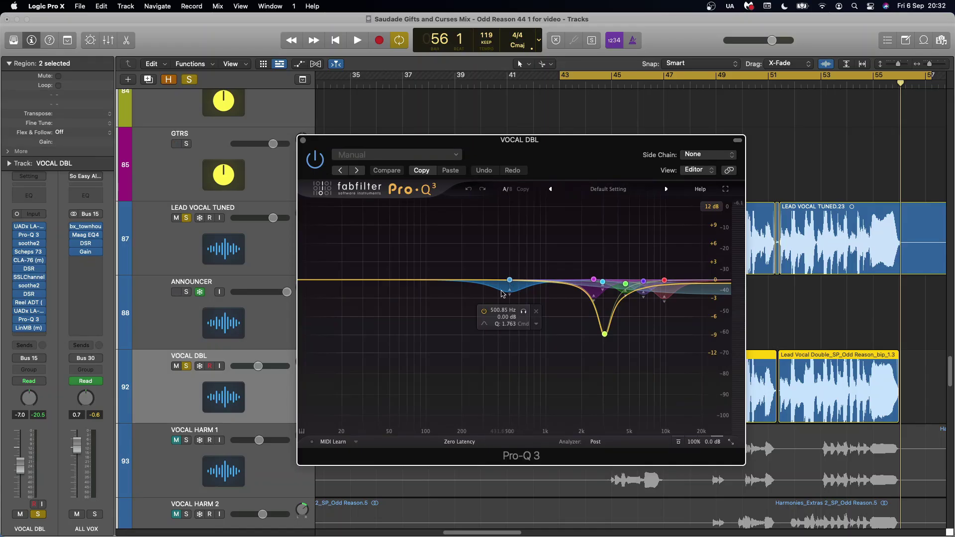
click(303, 140)
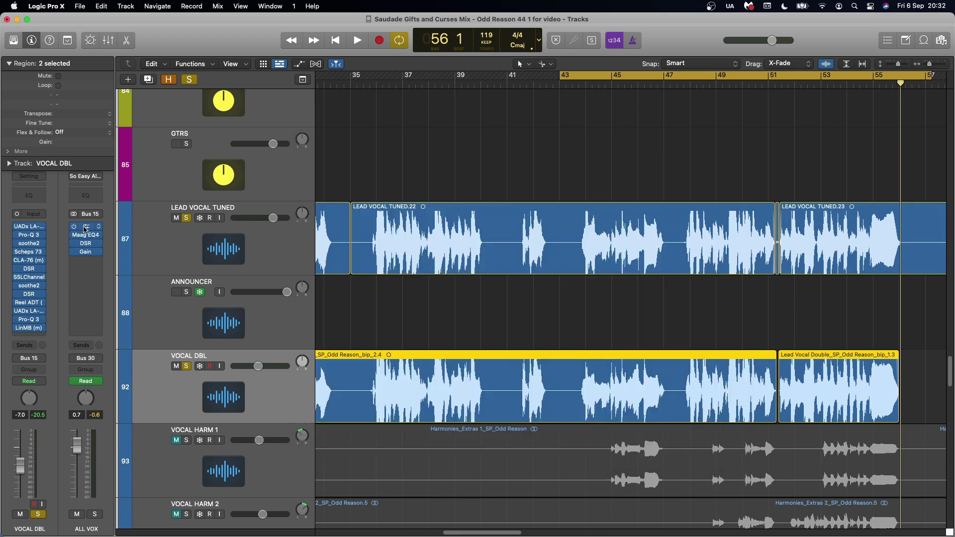
click(29, 243)
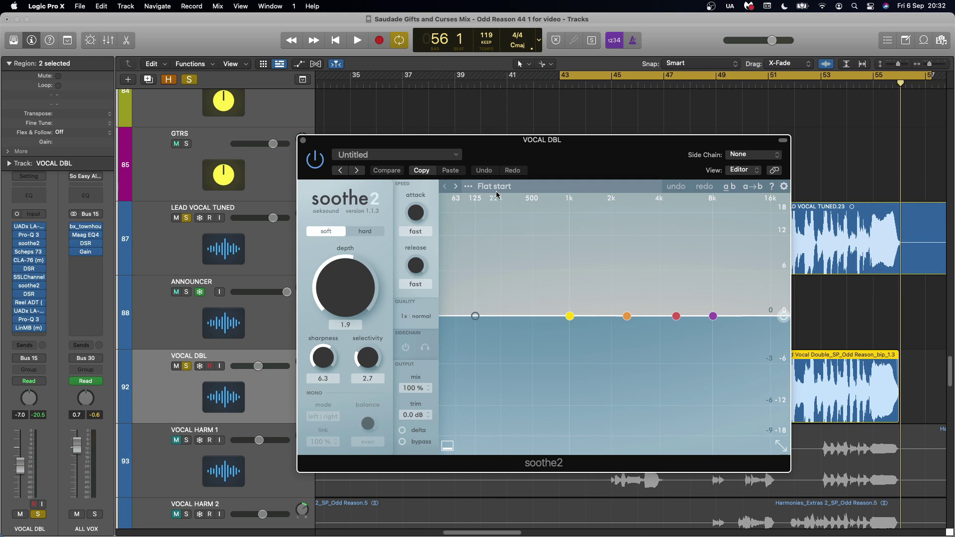
click(304, 141)
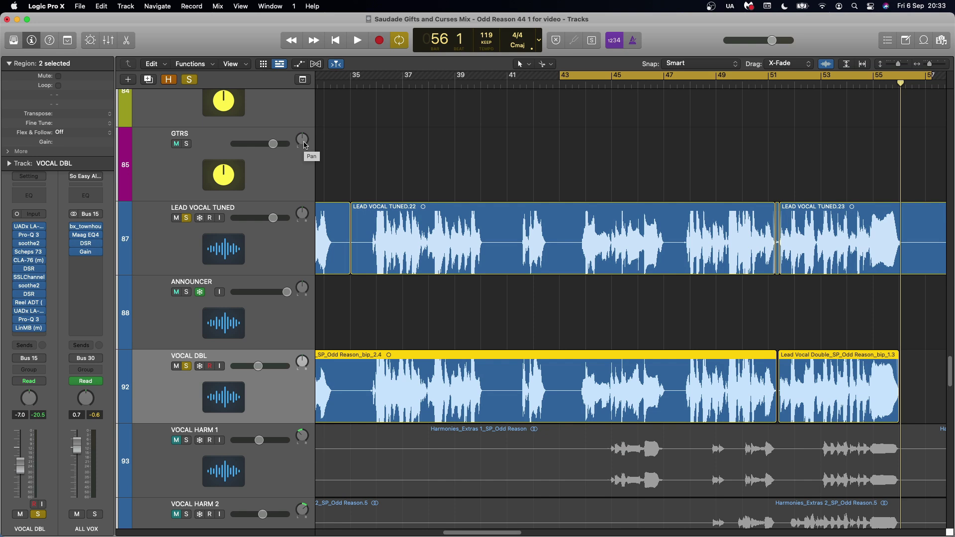
click(29, 252)
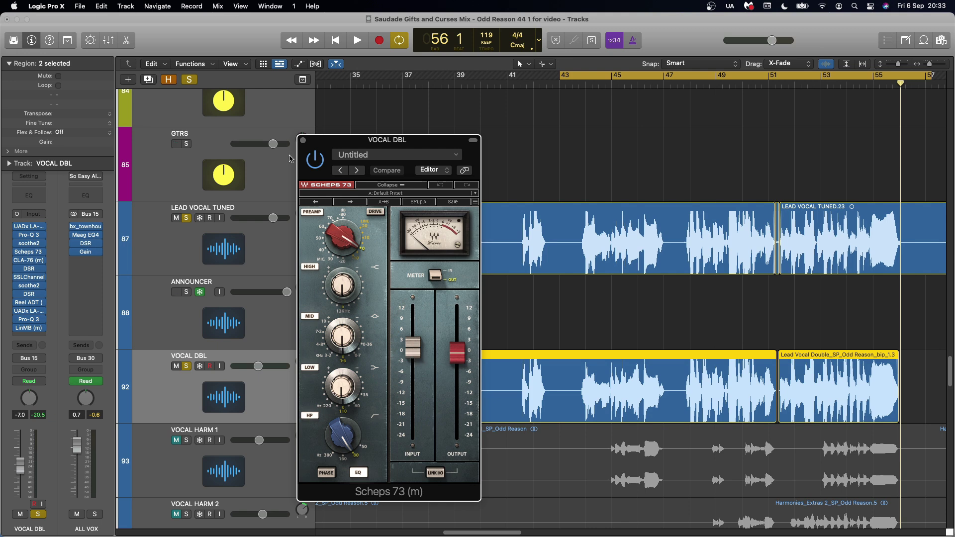
Step: Close Scheps 73 and step through VOCAL DBL's CLA-76, DSR and SSLChannel (Default Preset) plugins
click(303, 140)
mouse_move(31, 260)
click(31, 260)
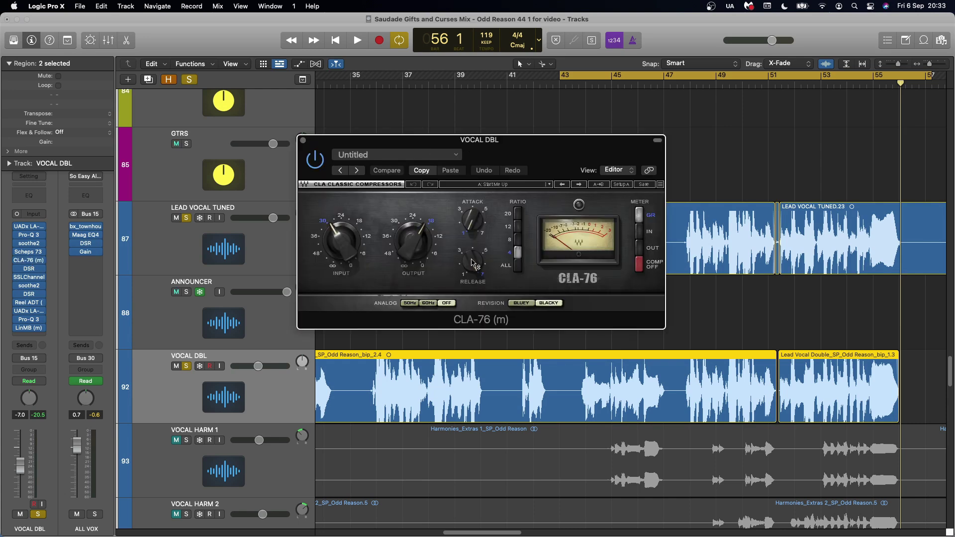
click(303, 141)
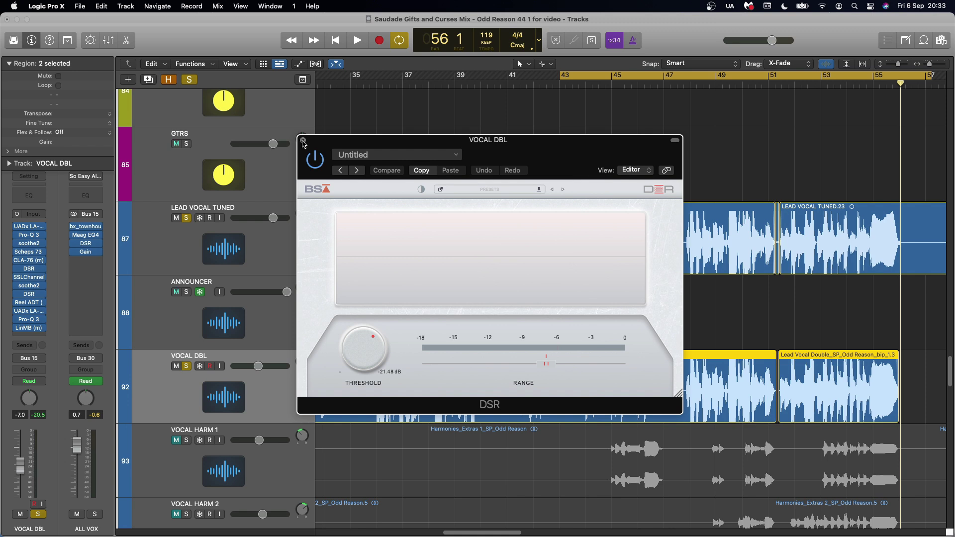
click(304, 141)
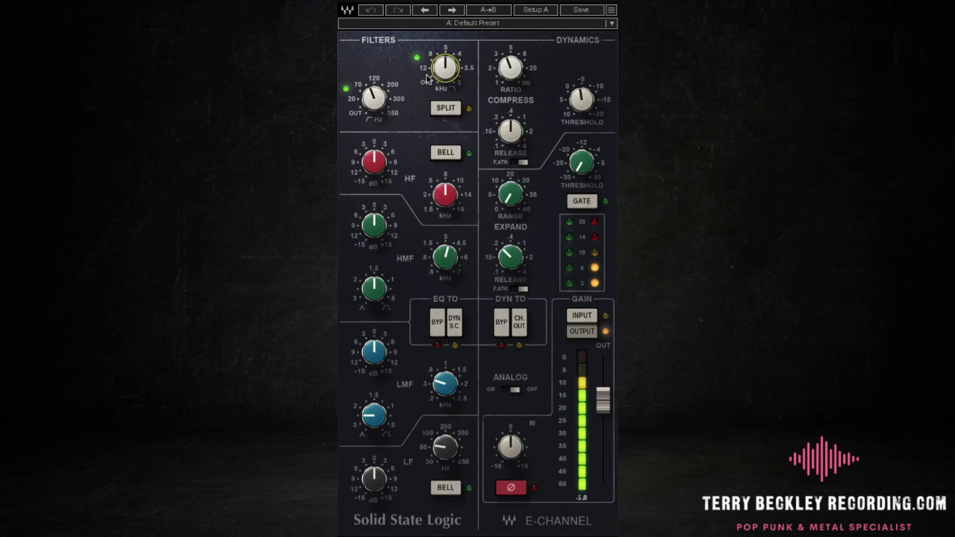
Step: Unsolo LEAD VOCAL TUNED and open VOCAL DBL's second soothe2 on the Female vocals full range preset
mouse_move(447, 75)
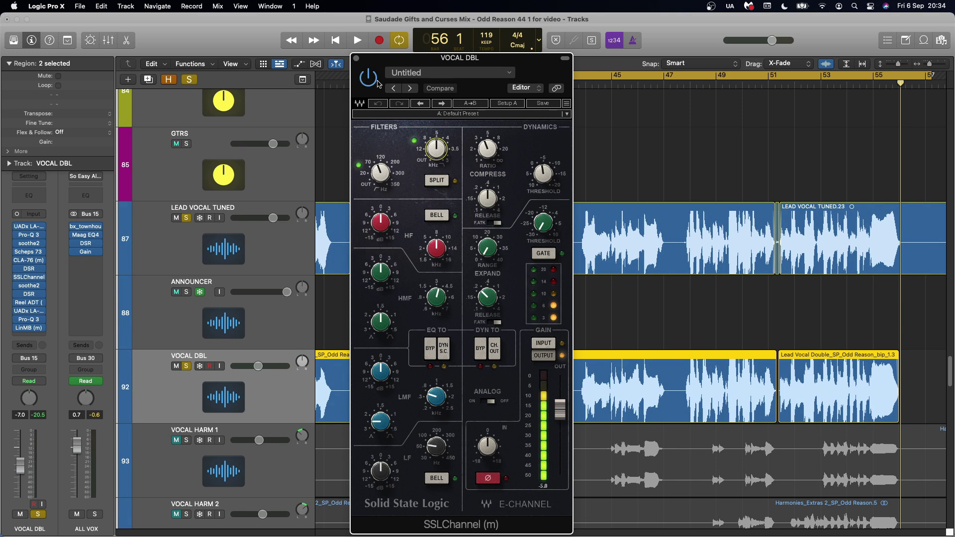
mouse_move(437, 154)
click(186, 218)
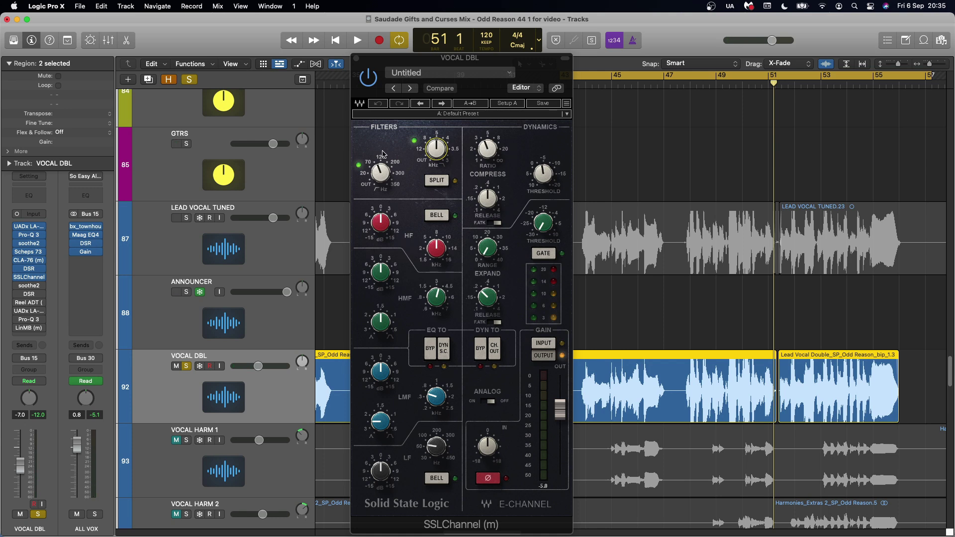
click(356, 59)
Step: Check VOCAL DBL's soothe2, then bring up its Reel ADT doubler with the Vocal Rock Mono preset
click(29, 286)
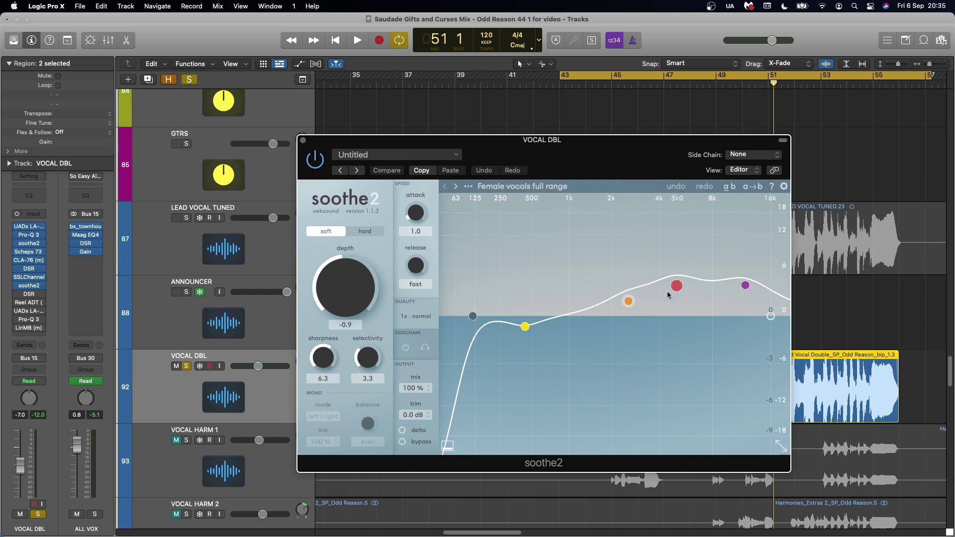
key(super+w)
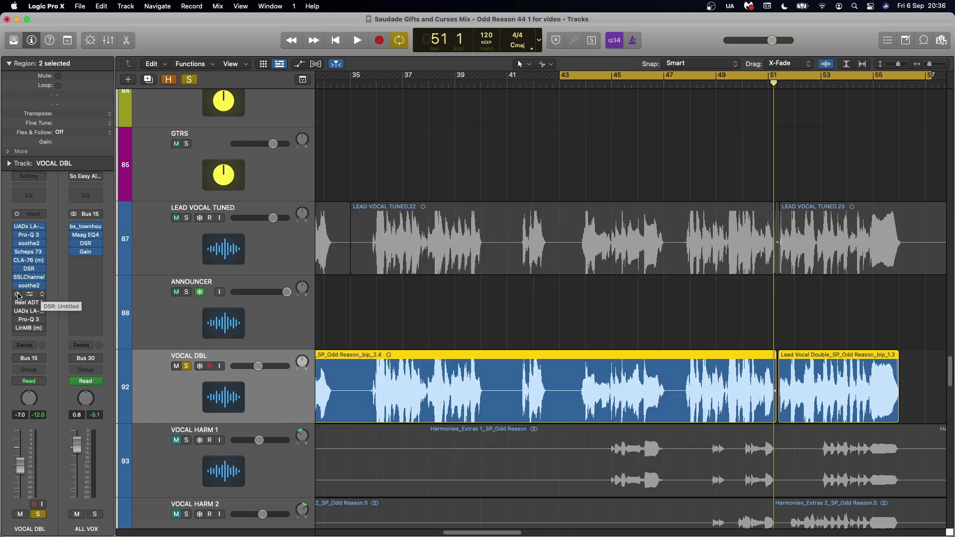
mouse_move(27, 296)
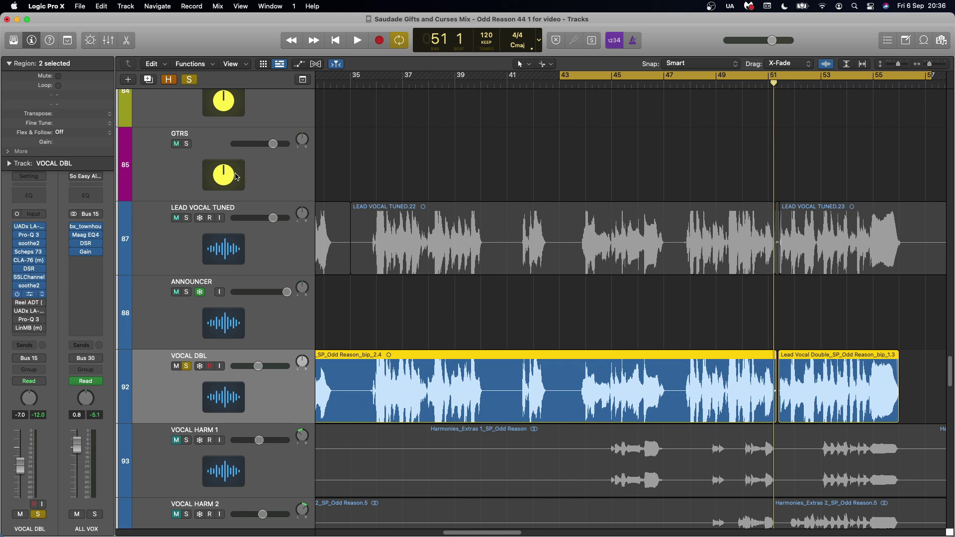
click(29, 304)
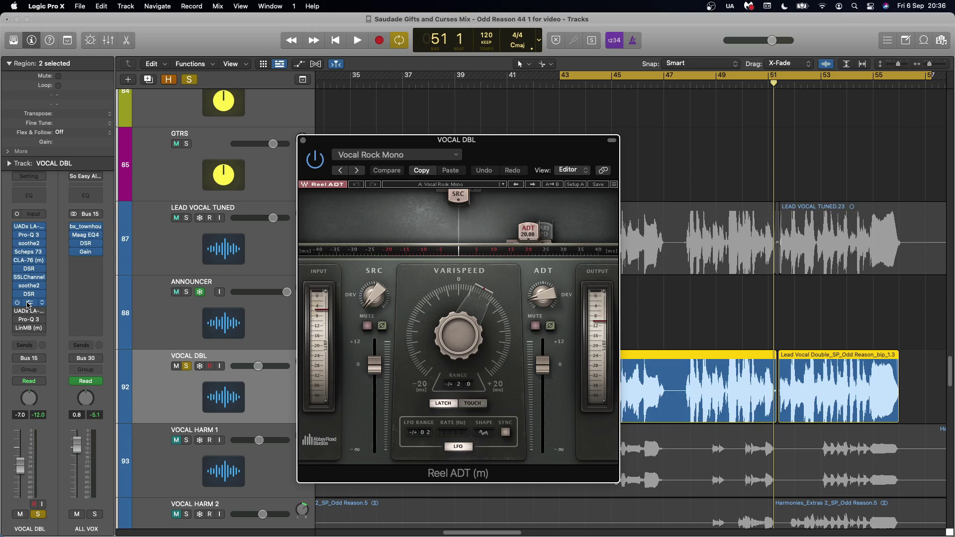
Step: Solo LEAD VOCAL TUNED with the double and play them from bar 47
double_click(680, 84)
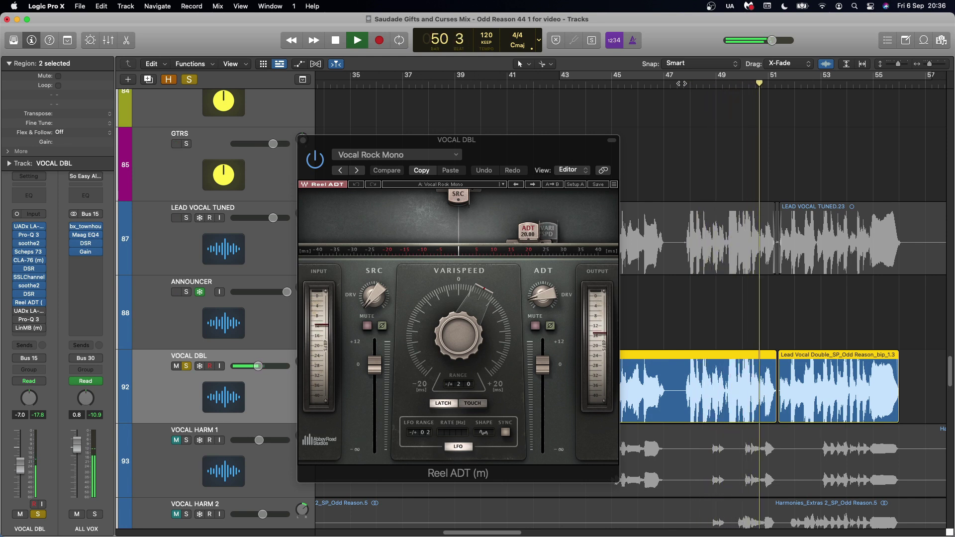
key(space)
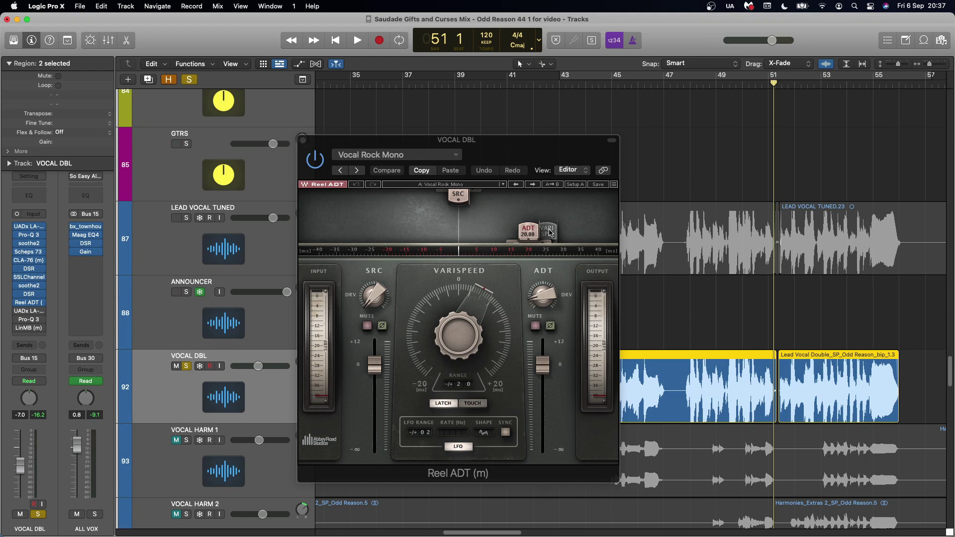
click(187, 219)
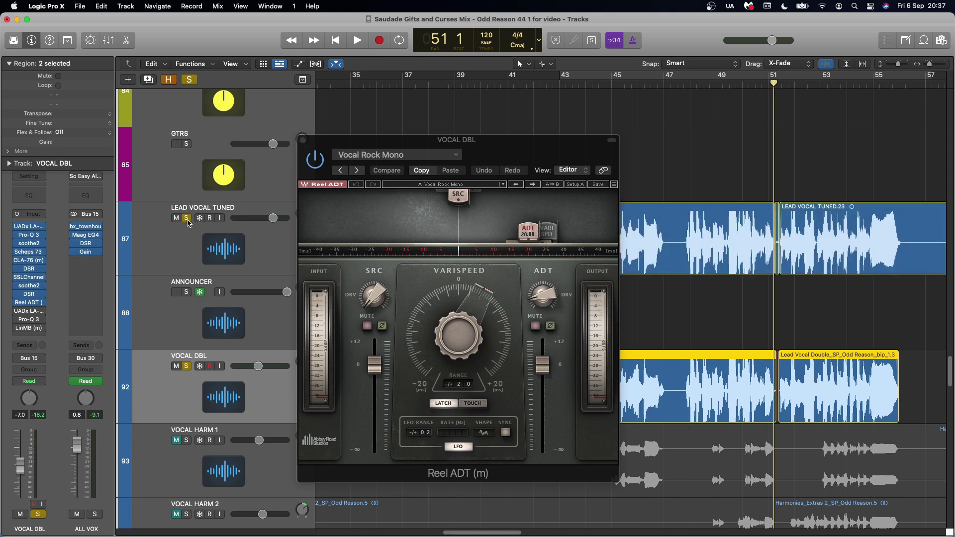
click(678, 85)
click(679, 85)
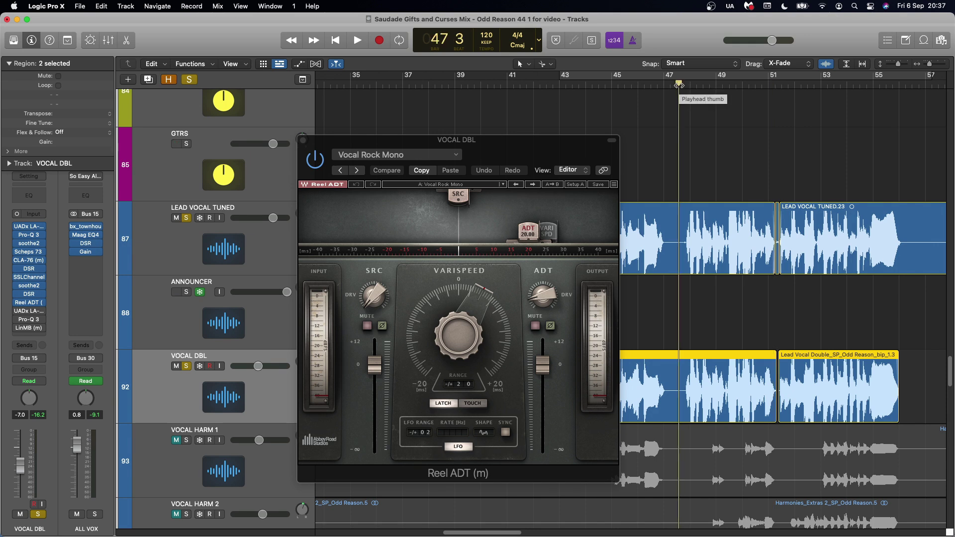
key(space)
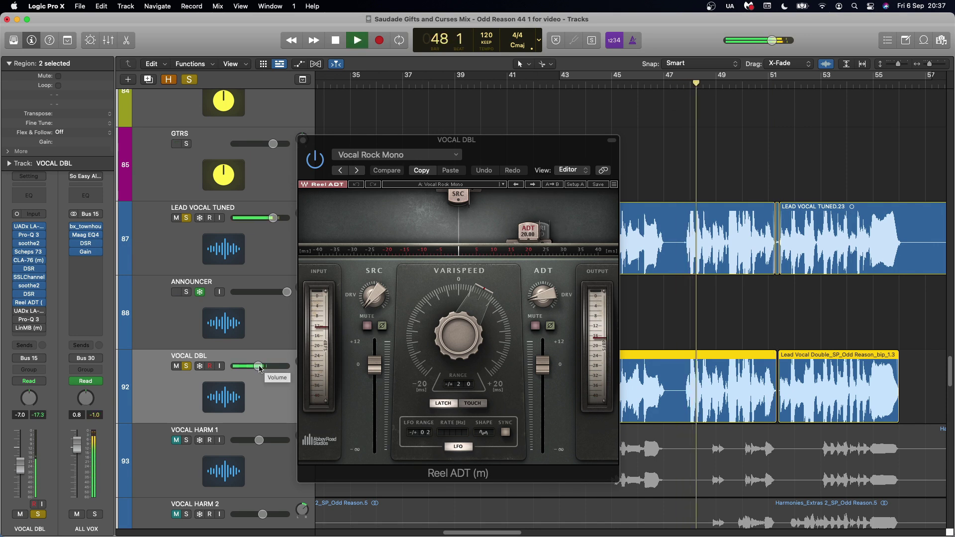
Step: A/B the double by muting it, then raise VOCAL DBL's volume from -7.0 to -1.0 dB
click(177, 366)
click(176, 367)
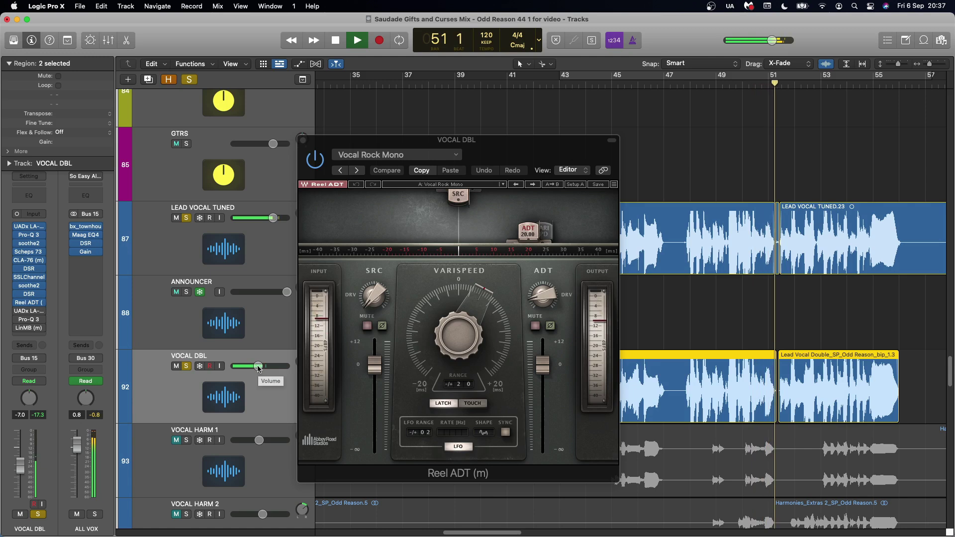
mouse_move(257, 366)
drag(258, 367, 269, 367)
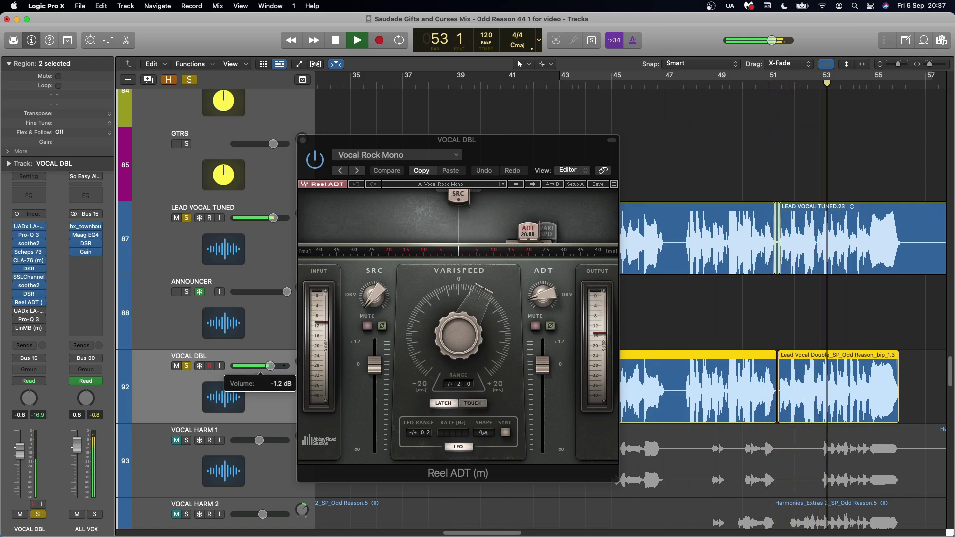
drag(269, 367, 270, 367)
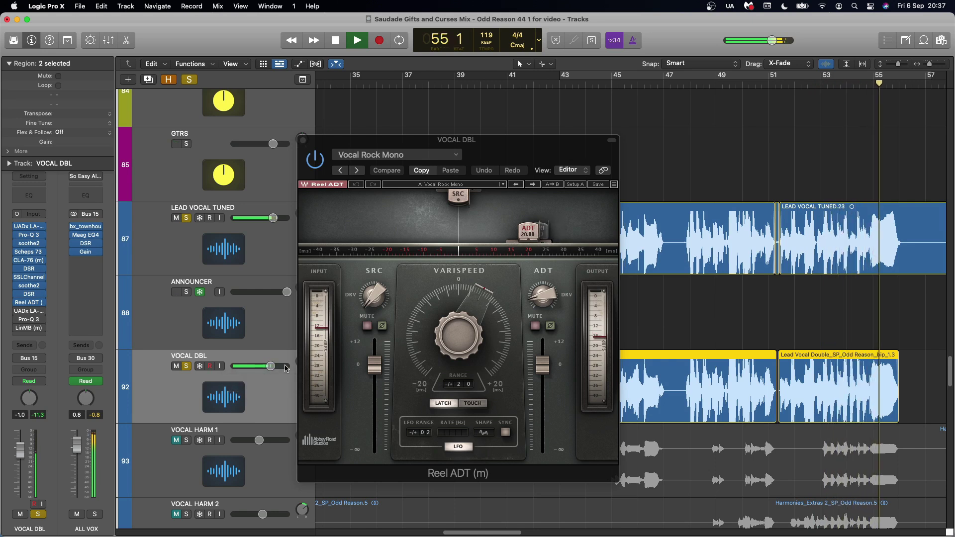
key(space)
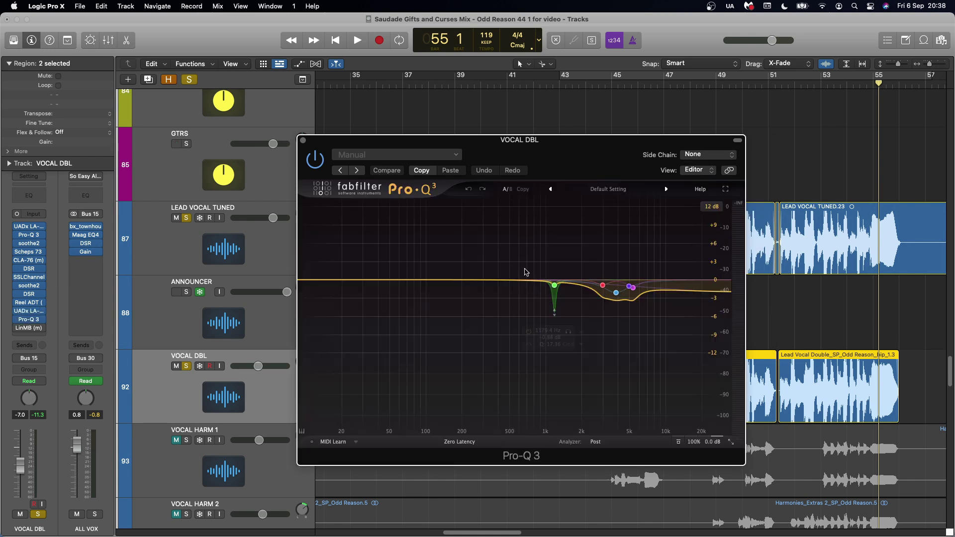
Step: Close VOCAL DBL's Pro-Q 3 and open its LinMB multiband, all band thresholds at -16.2
mouse_move(617, 293)
click(303, 144)
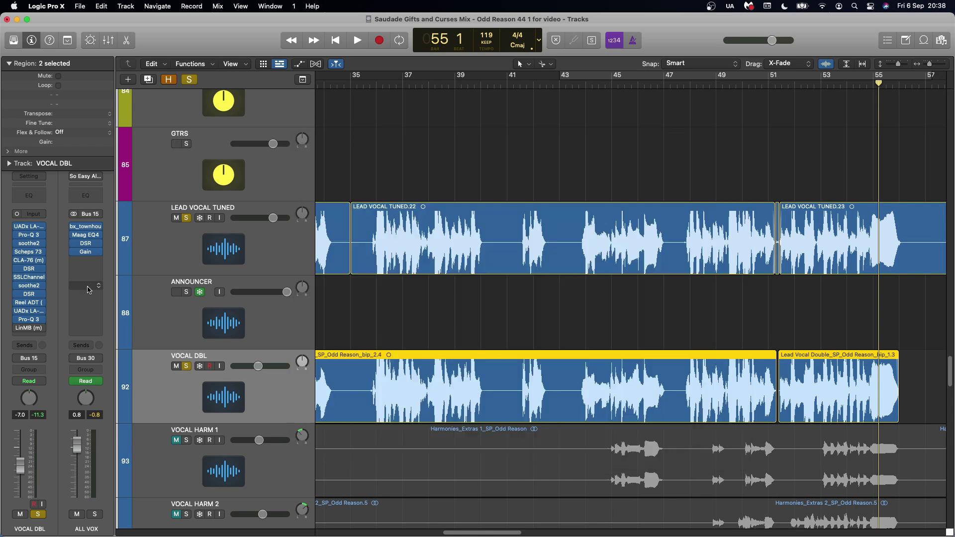
click(29, 328)
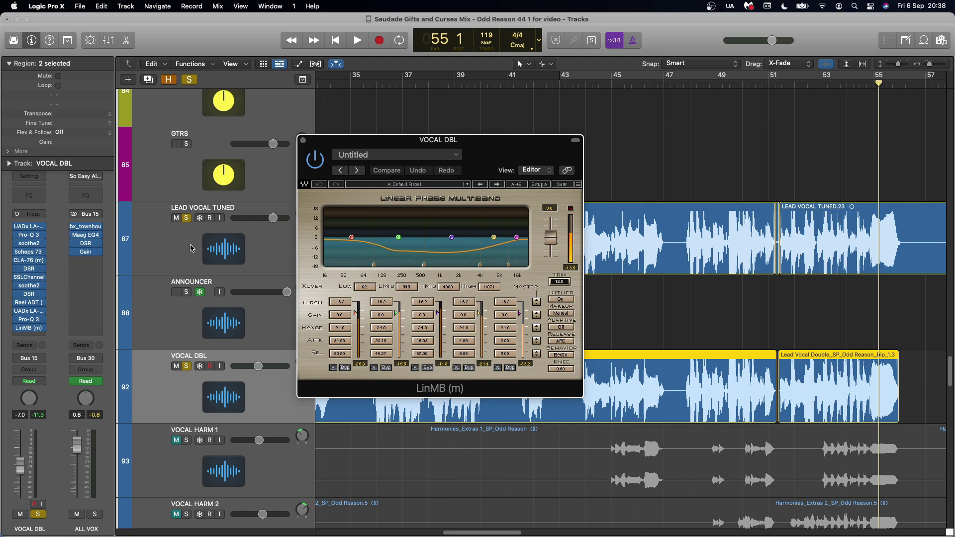
Step: Close LinMB, unmute VOCAL HARM 1 and select it to show its channel strip
click(303, 140)
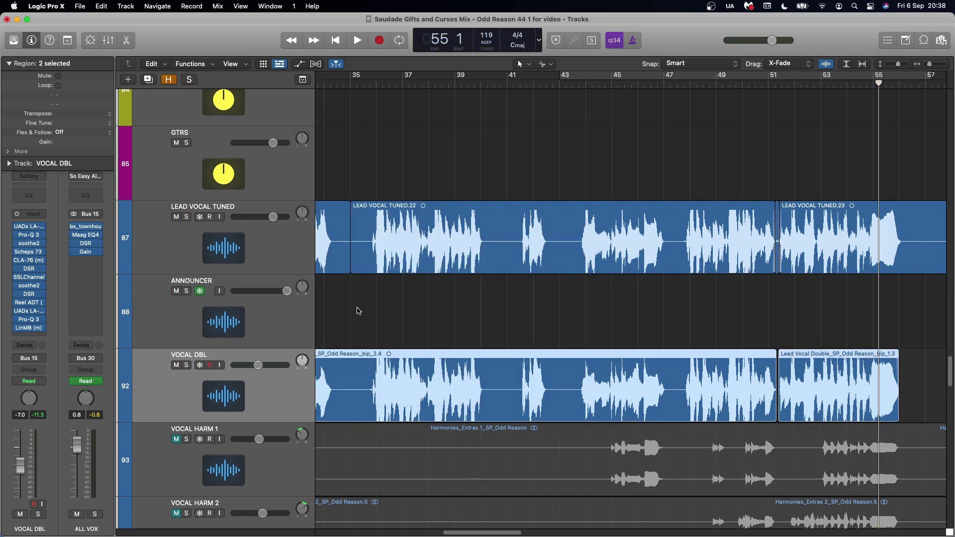
scroll(360, 311, down, 2)
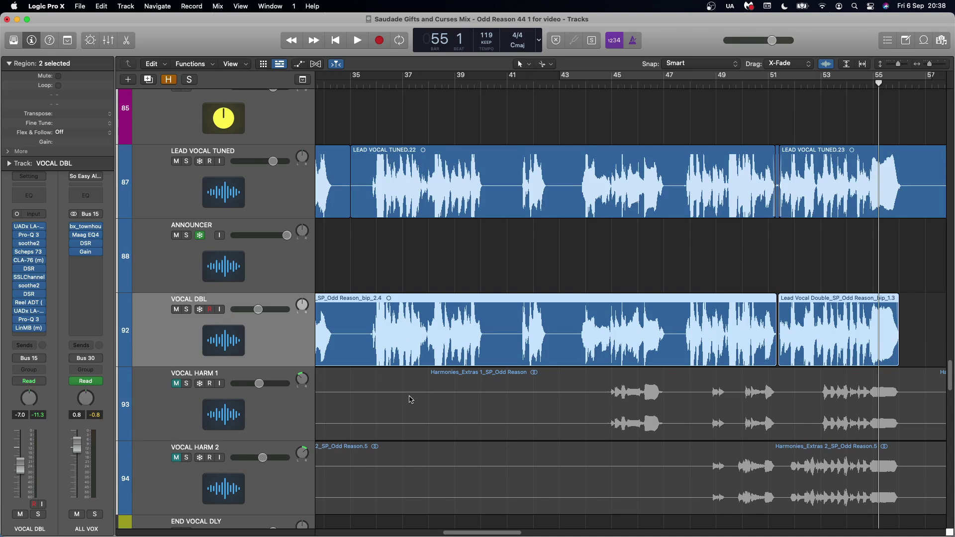
click(177, 384)
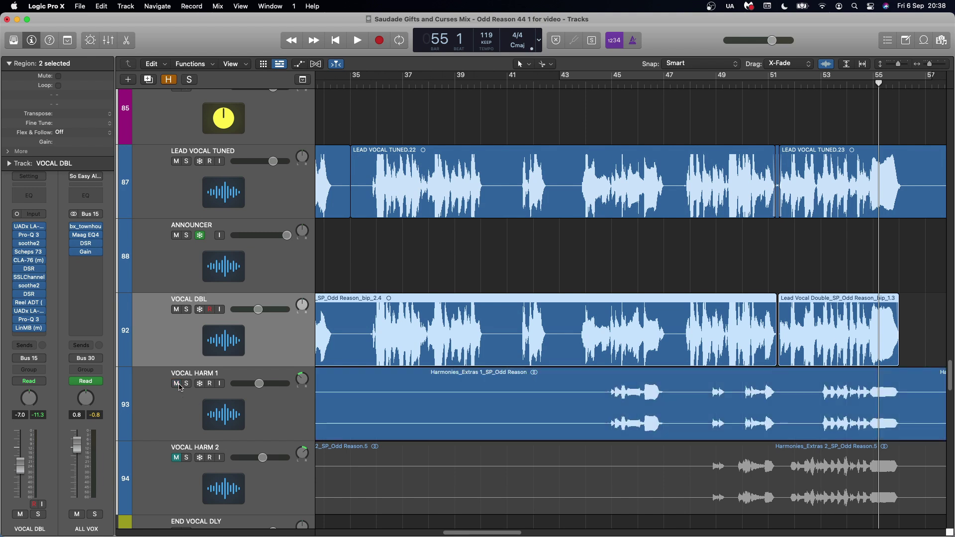
click(149, 398)
Step: Step through VOCAL HARM 1's Pro-Q 3, LA-2A, soothe2, Scheps 73 and CLA-76 inserts, then close CLA-76
click(29, 225)
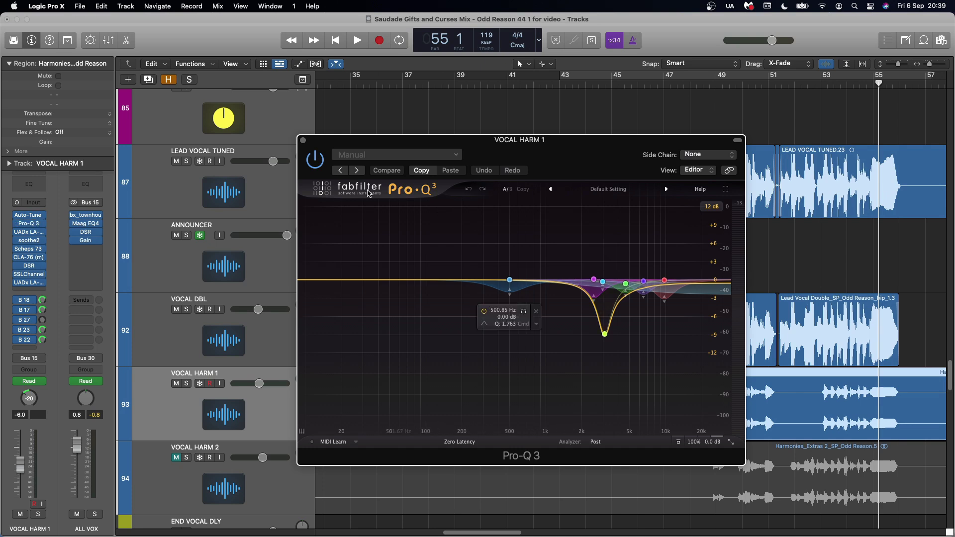
click(303, 140)
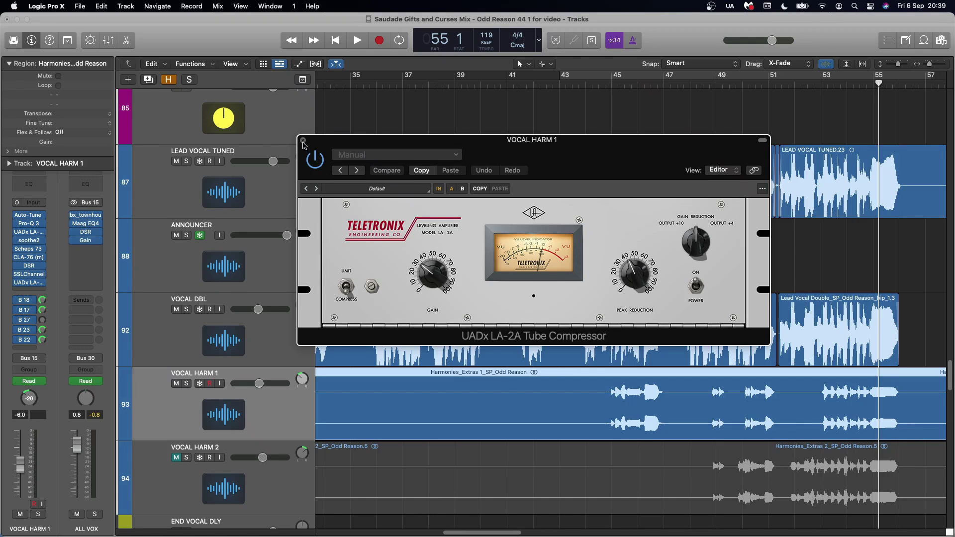
click(303, 142)
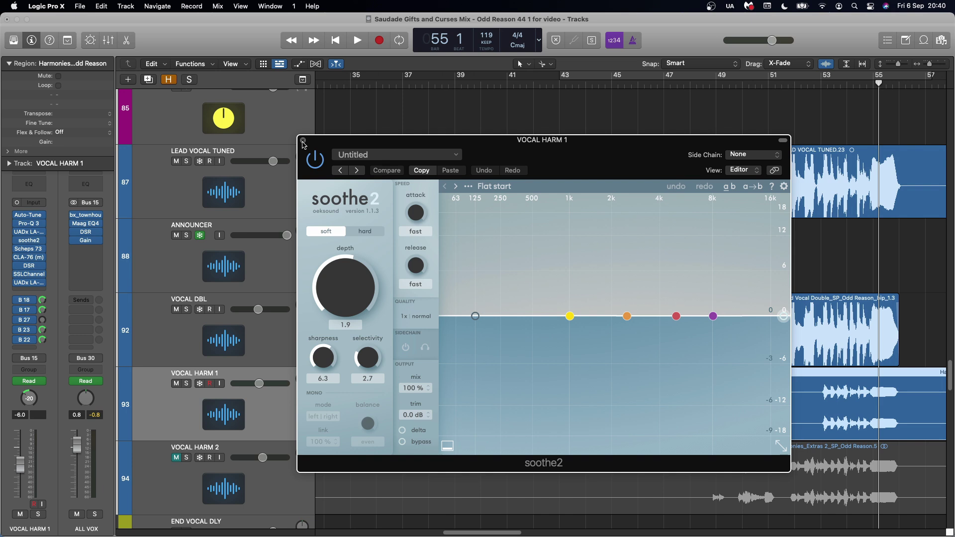
click(29, 248)
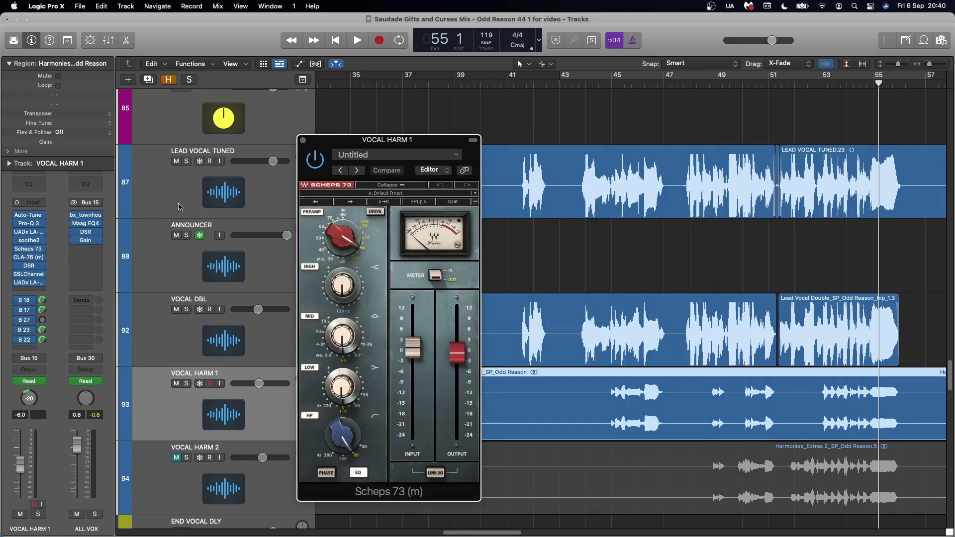
click(29, 258)
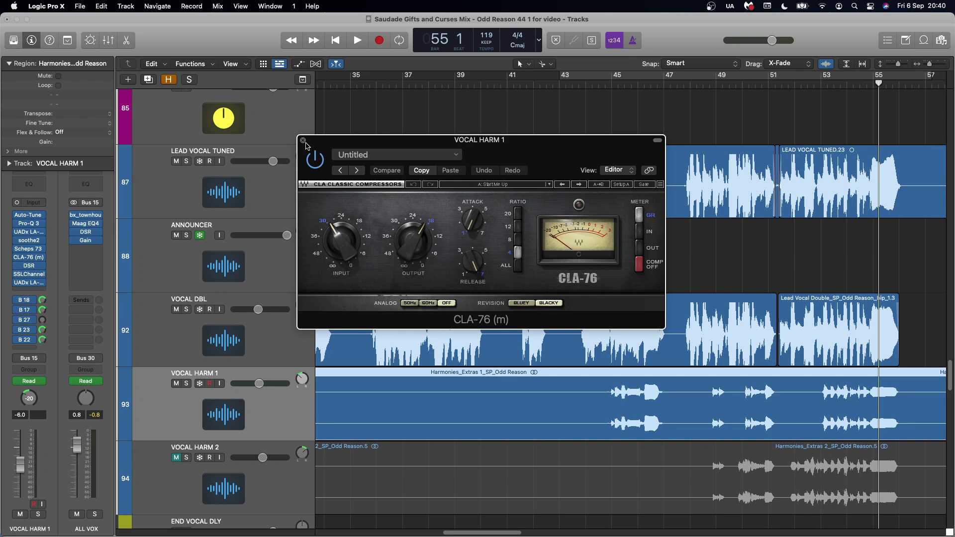
click(303, 141)
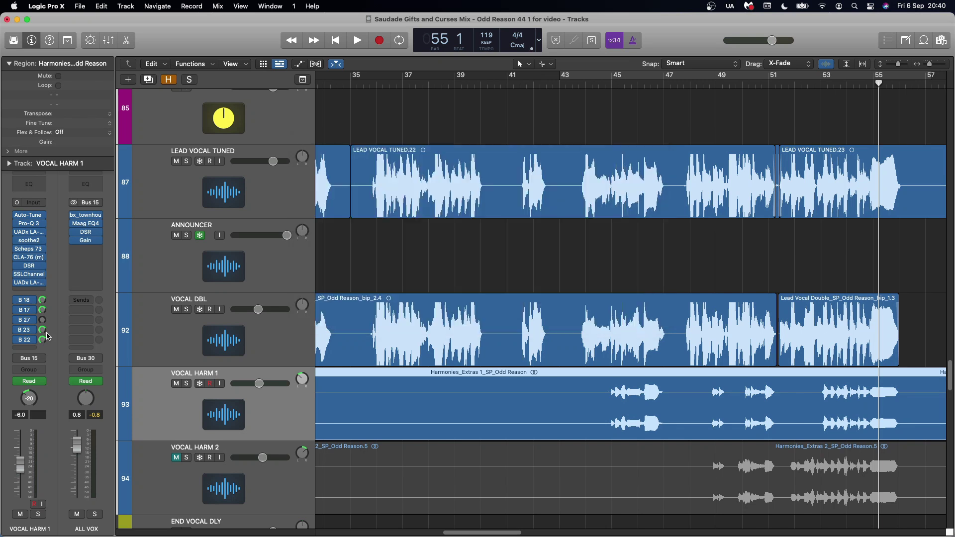
mouse_move(33, 276)
click(29, 274)
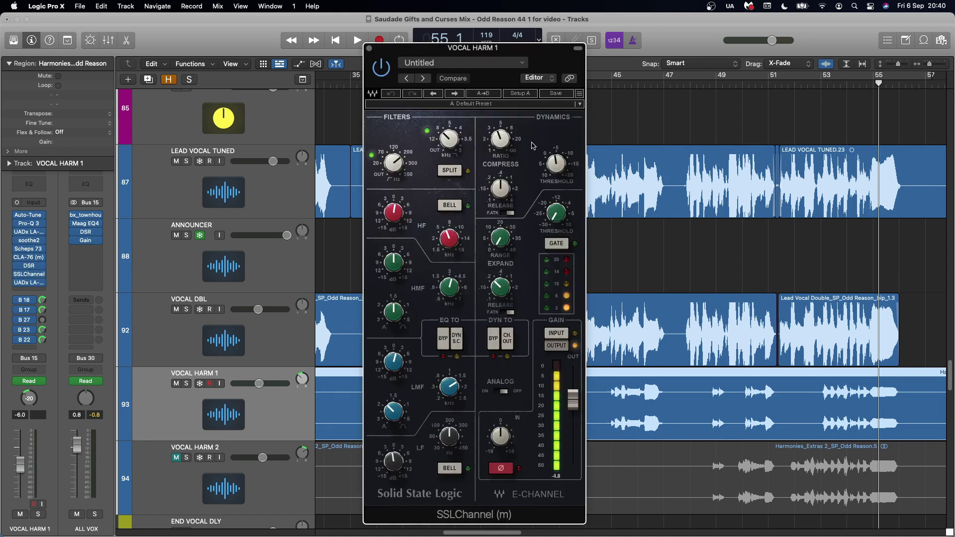
mouse_move(450, 140)
click(29, 283)
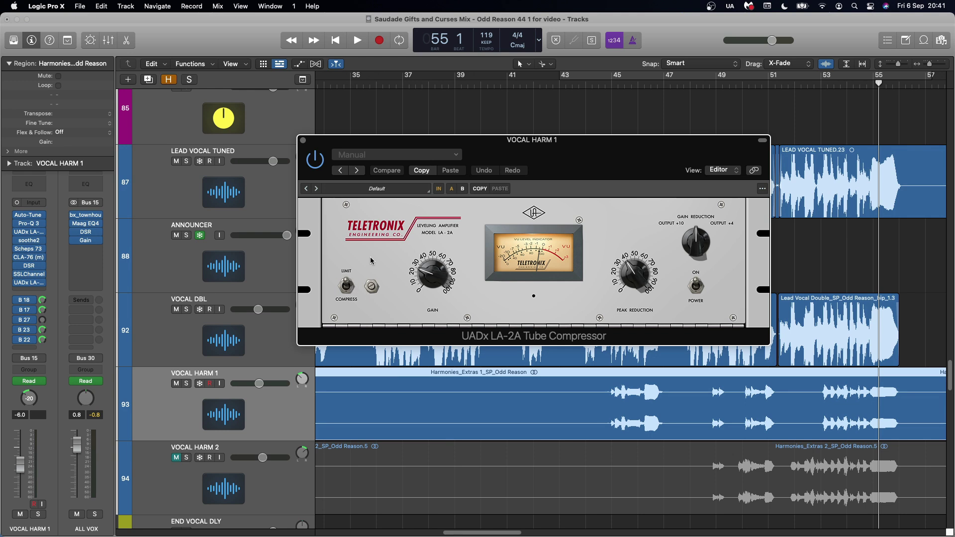
click(24, 330)
Step: Follow VOCAL HARM 1's B 18 send to VOX VERB and open its ValhallaRoom reverb (GoldenPlate, 3.00 s decay)
click(24, 300)
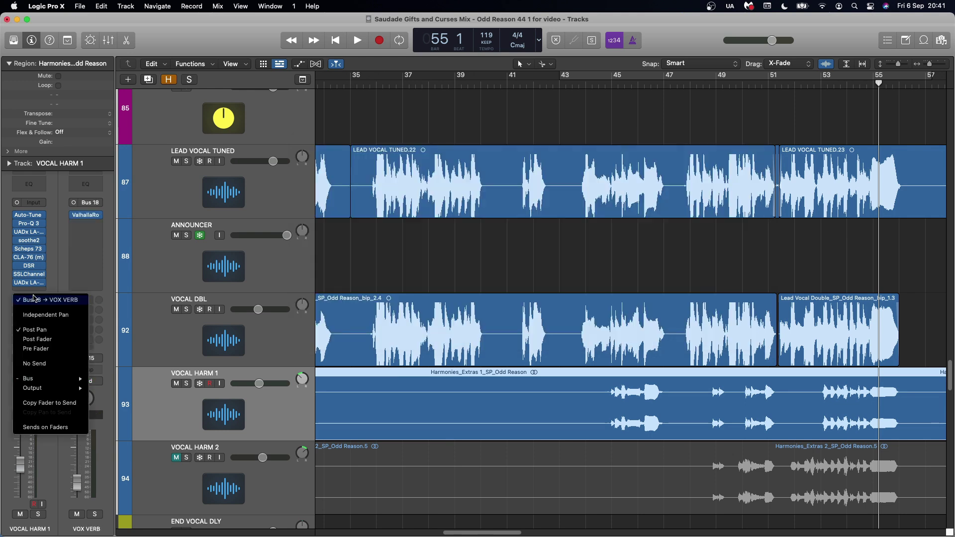
click(61, 262)
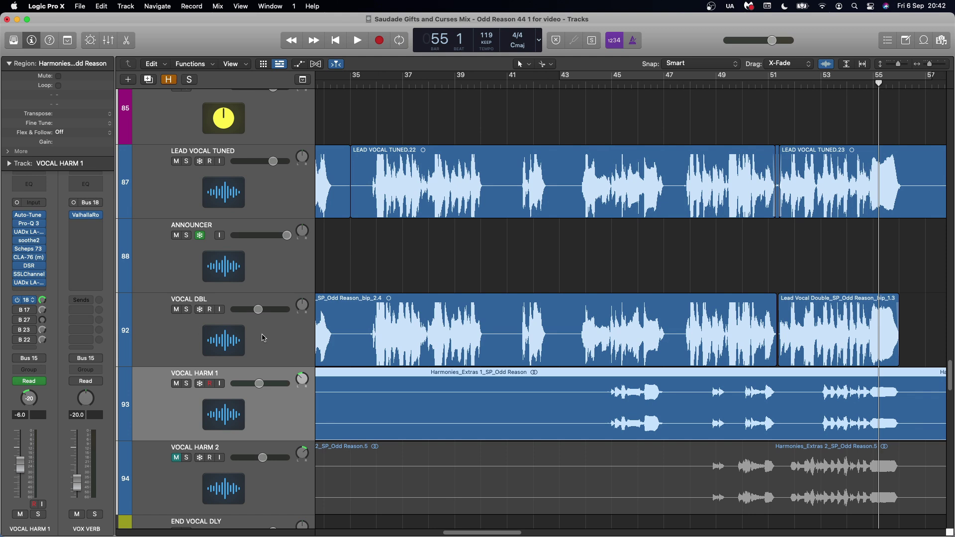
click(25, 300)
key(Escape)
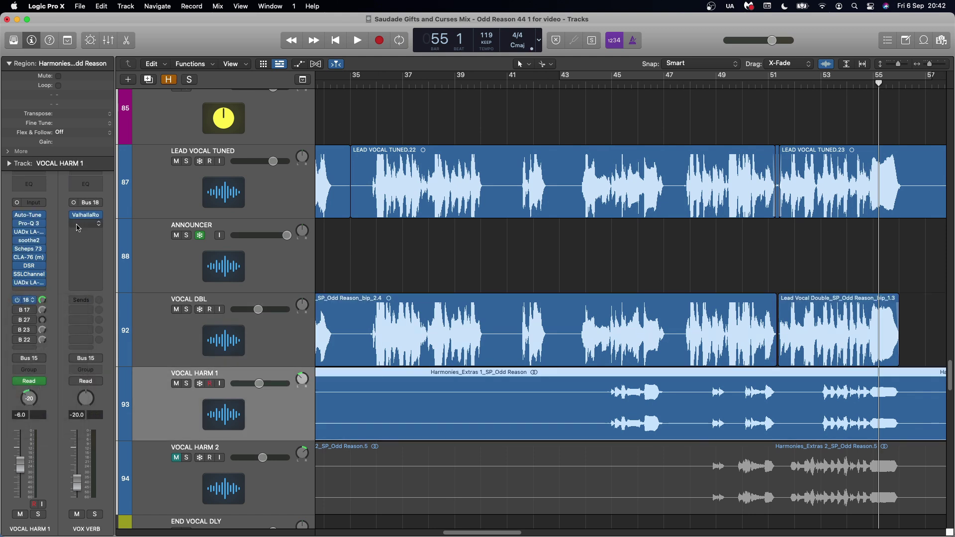
click(87, 216)
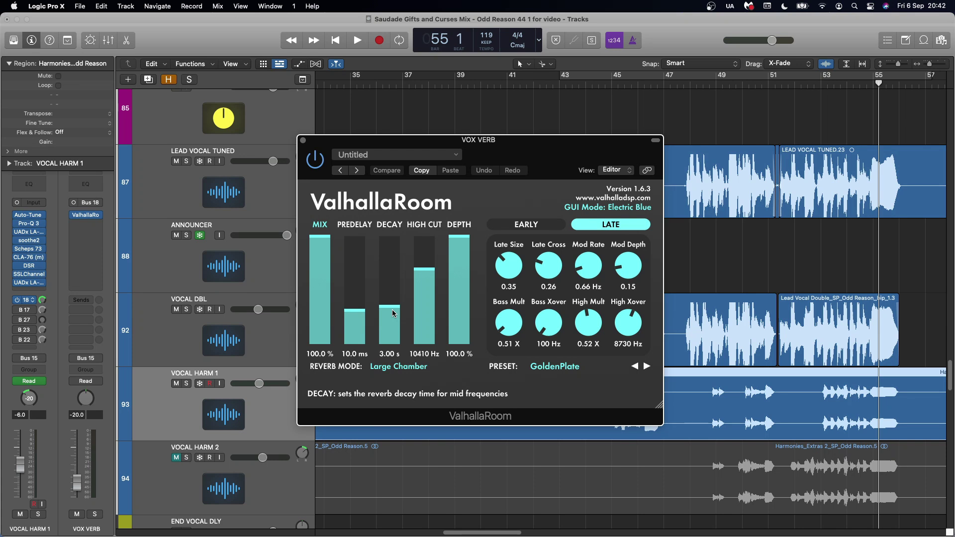
Step: Close the reverb and step through VOCAL HARM 1's VOX DELAY, VOCAL PLATE and BRGE GANG sends
click(32, 310)
click(31, 310)
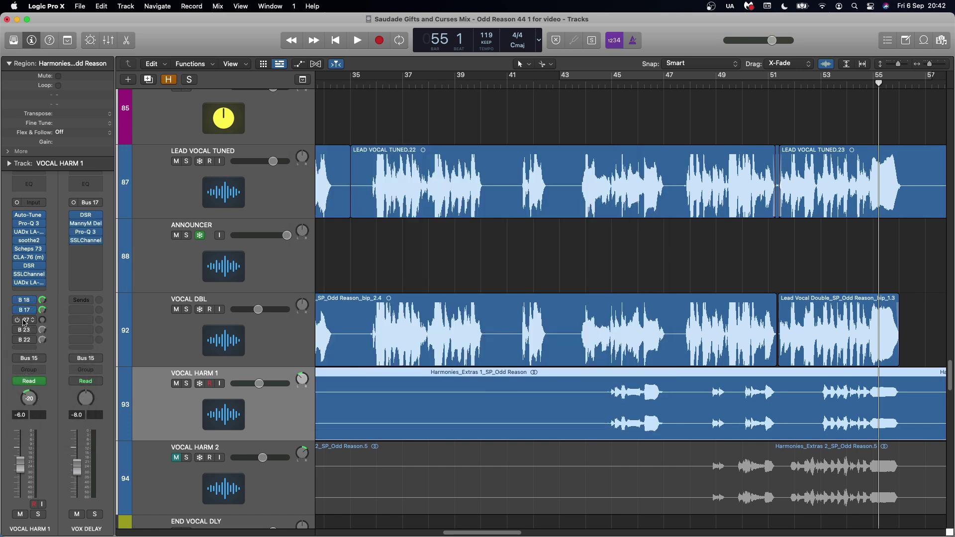
click(26, 320)
click(64, 305)
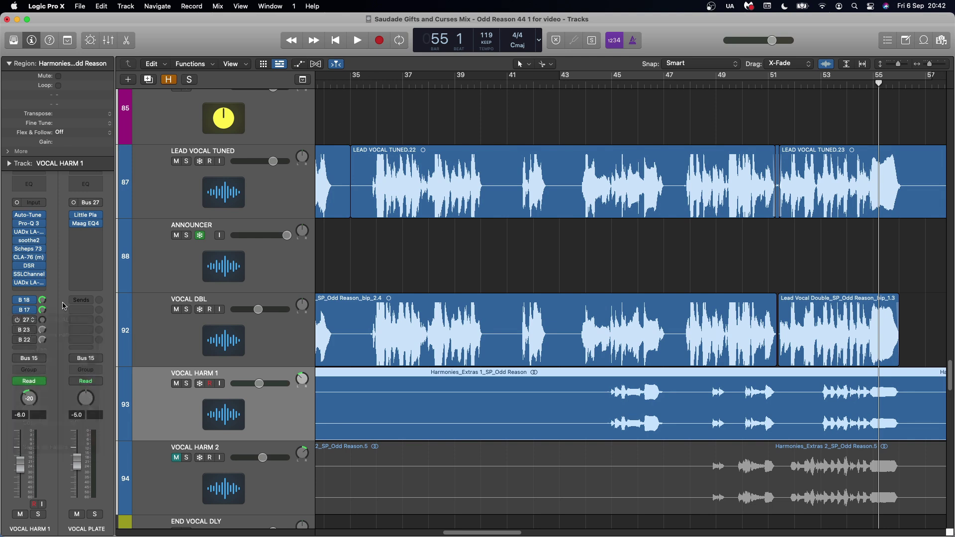
click(17, 329)
click(18, 330)
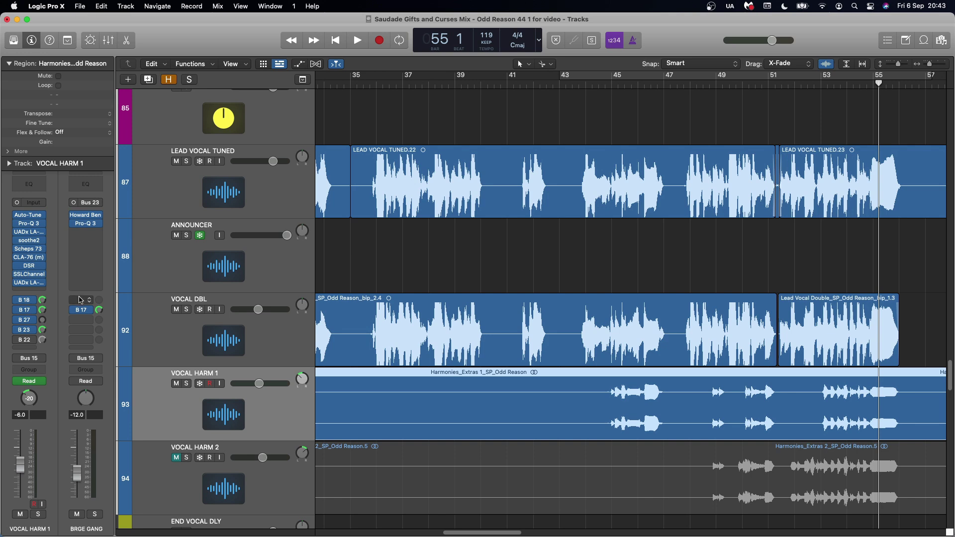
Step: Show the BRDGE VERB bus and inspect its PanMan auto-panner, then close it
click(24, 340)
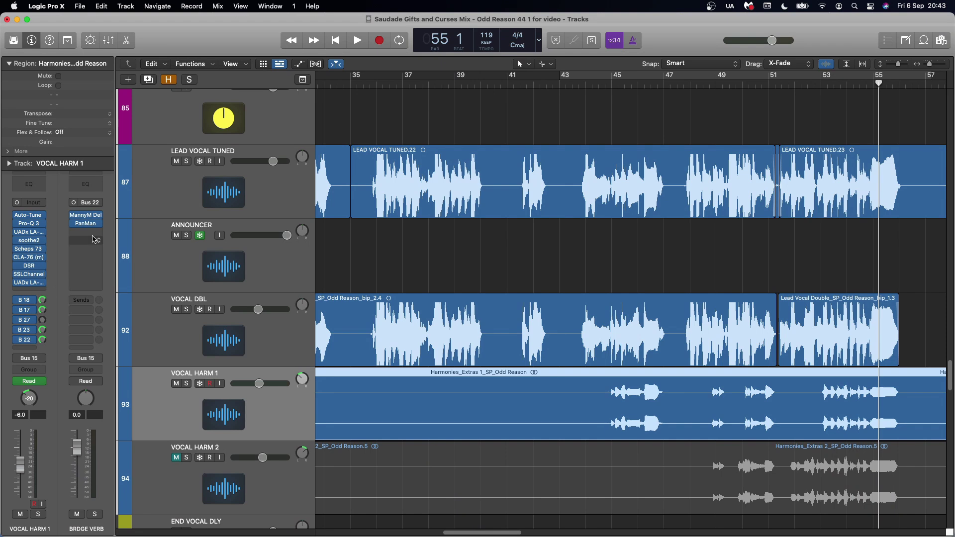
click(86, 224)
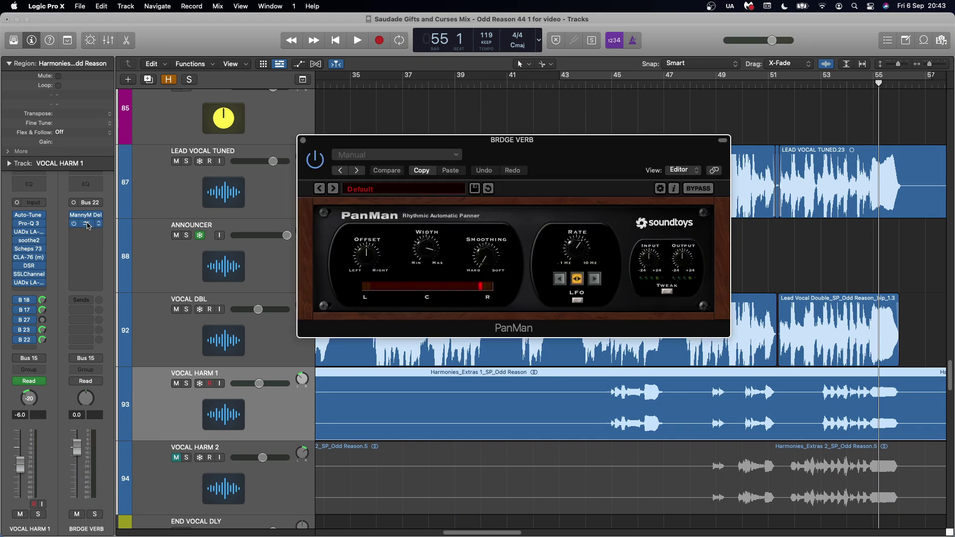
click(303, 141)
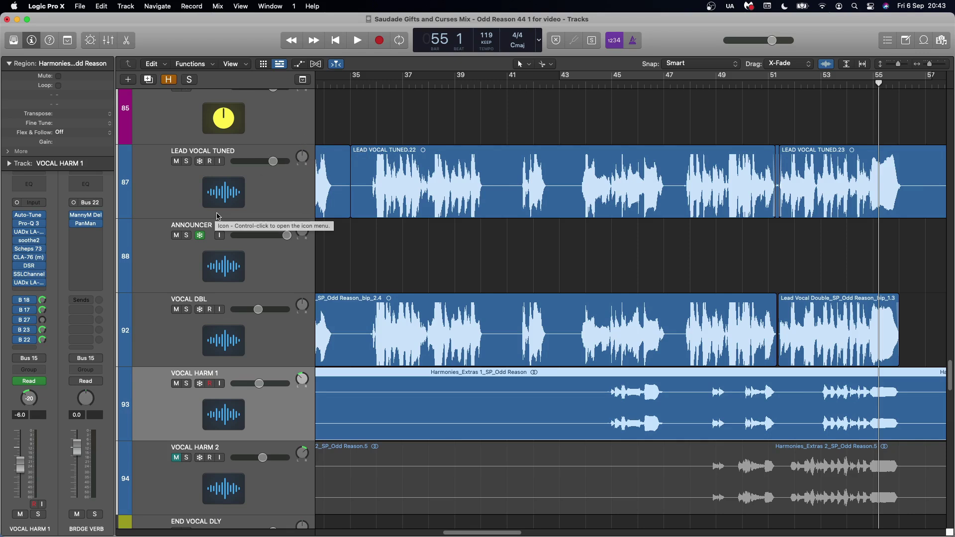
Step: Solo LEAD VOCAL TUNED, VOCAL DBL and VOCAL HARM 1, audition from bar 43, then toggle the ANNOUNCER mute
key(s)
click(186, 310)
click(186, 161)
click(575, 83)
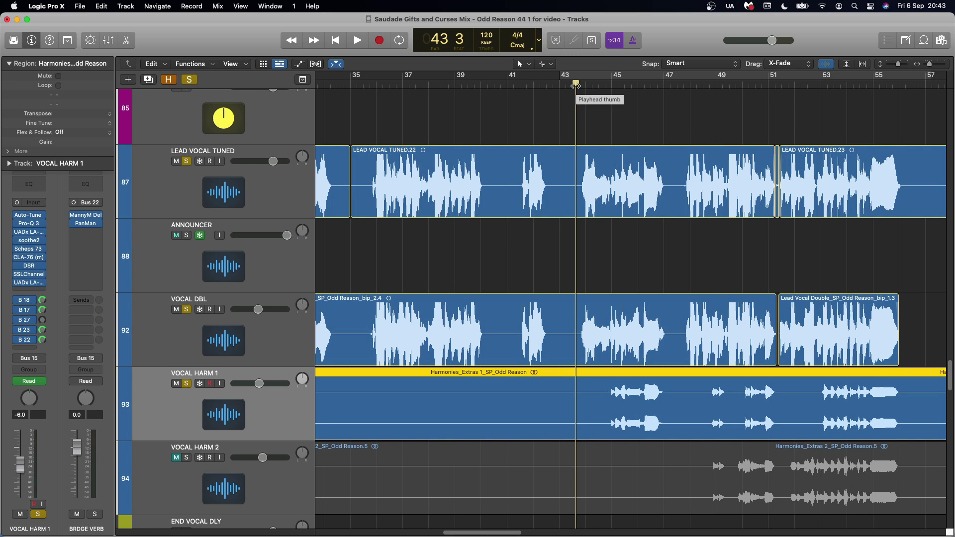
key(space)
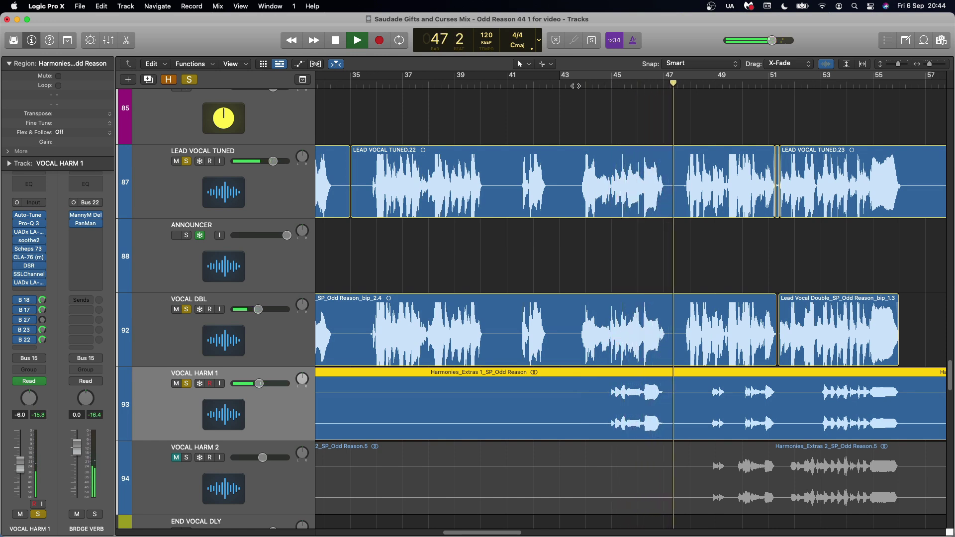
key(space)
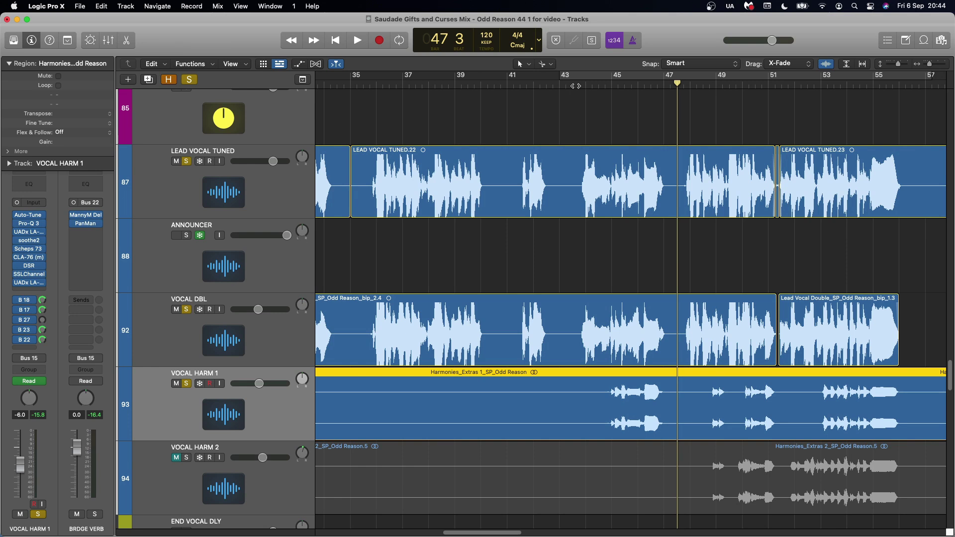
click(175, 235)
Step: Solo VOCAL HARM 2 too and play the four vocals from bar 47 to bar 56
click(190, 485)
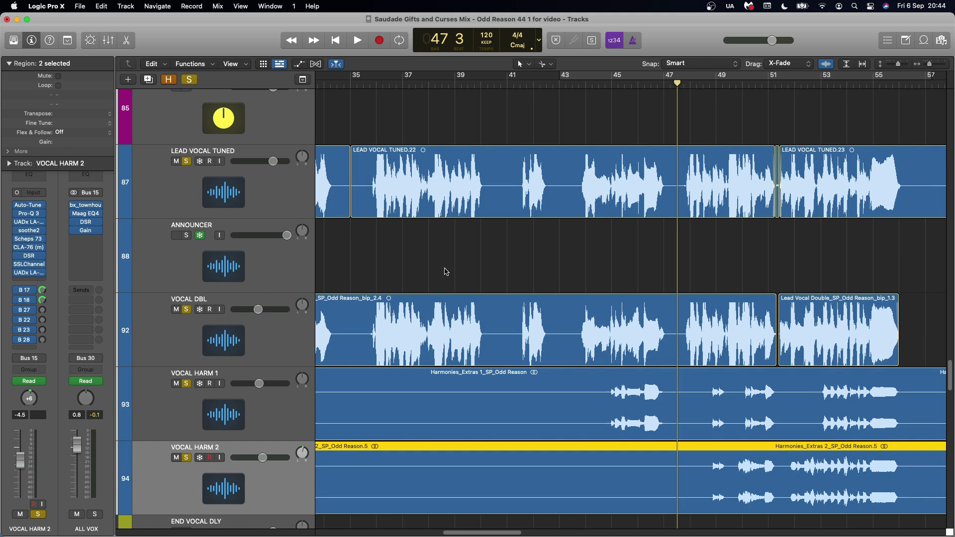
key(space)
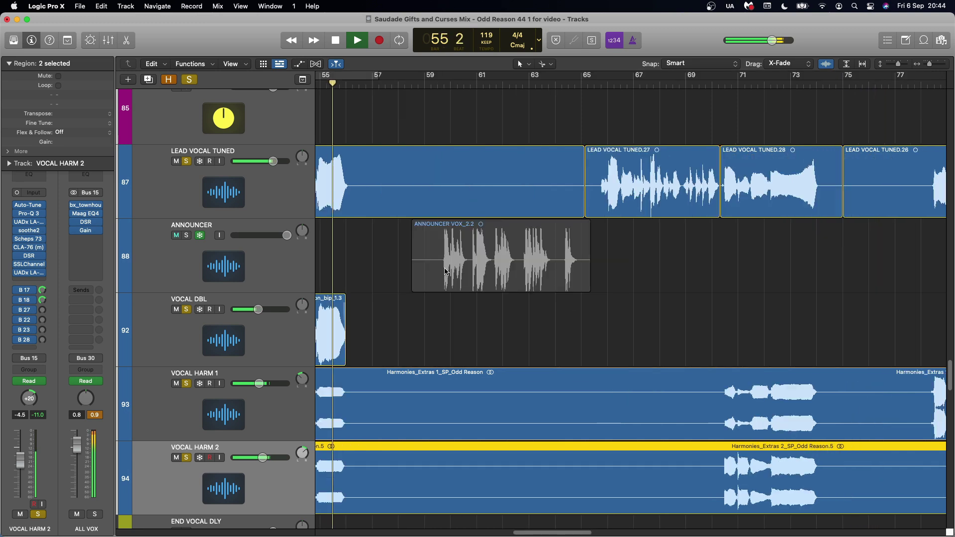
key(space)
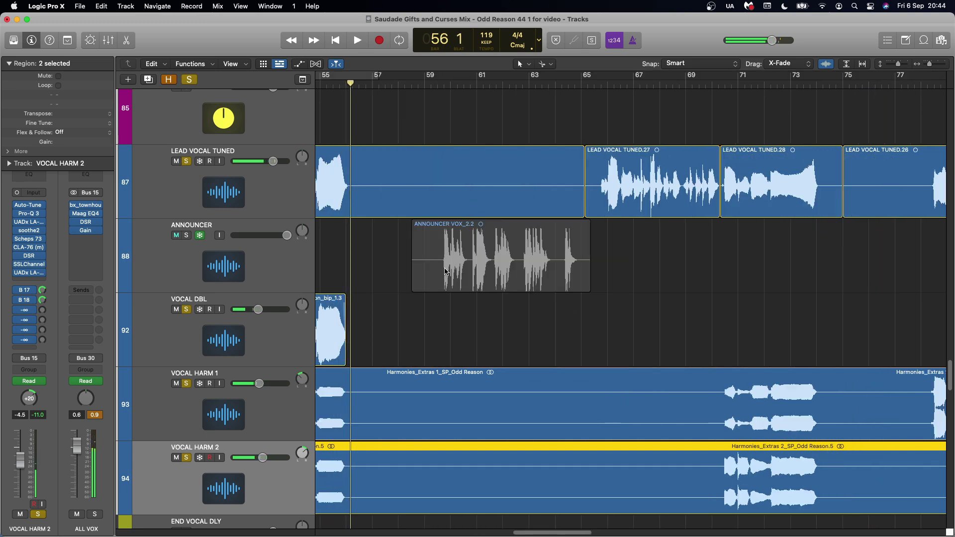
scroll(443, 308, left, 10)
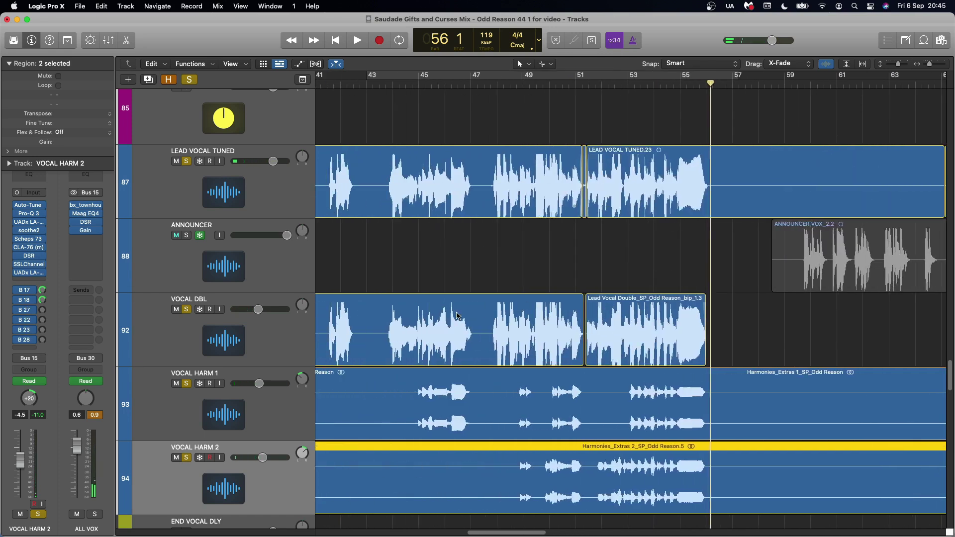
scroll(458, 315, left, 1)
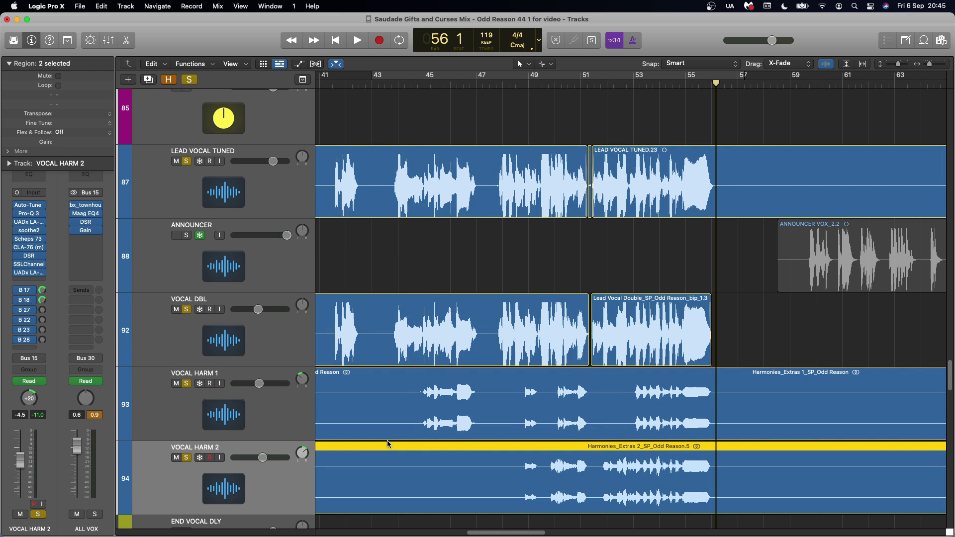
Step: Switch between VOCAL HARM 1 and VOCAL HARM 2 to compare the two harmony tracks
click(304, 422)
click(302, 477)
scroll(454, 282, down, 2)
click(311, 390)
click(309, 448)
key(Up)
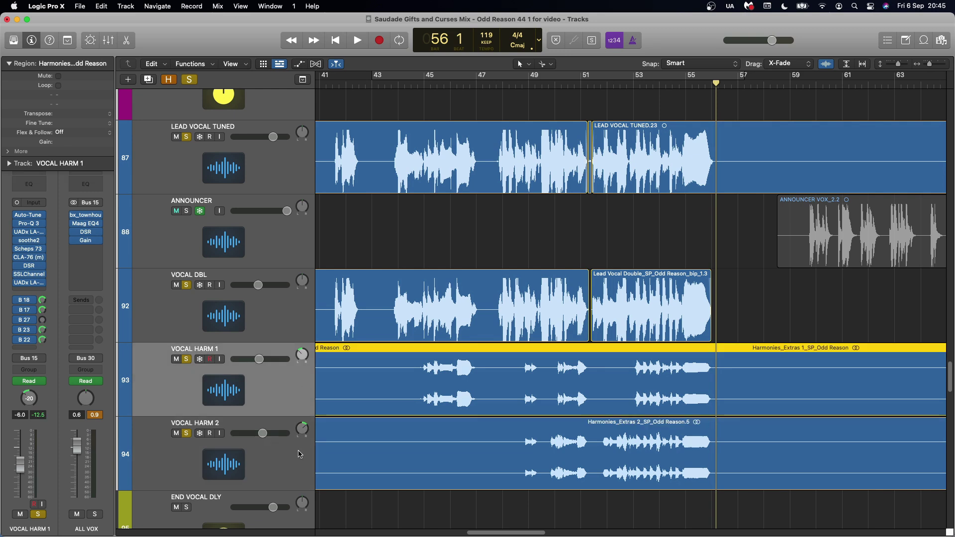
click(300, 454)
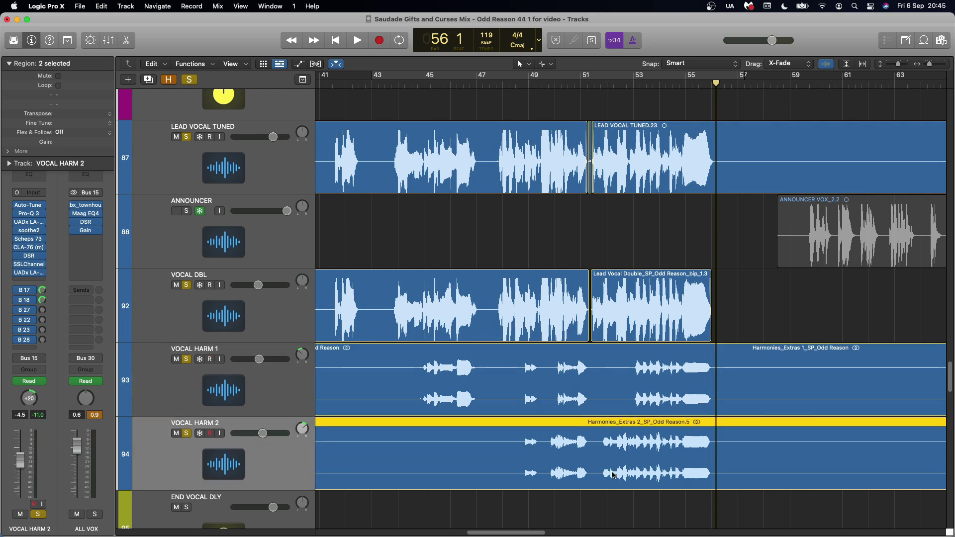
Step: Set the playhead to bar 56 beat 2 and show automation, revealing HARM 2's 0 to +20 pan moves
drag(605, 90, 626, 93)
click(719, 91)
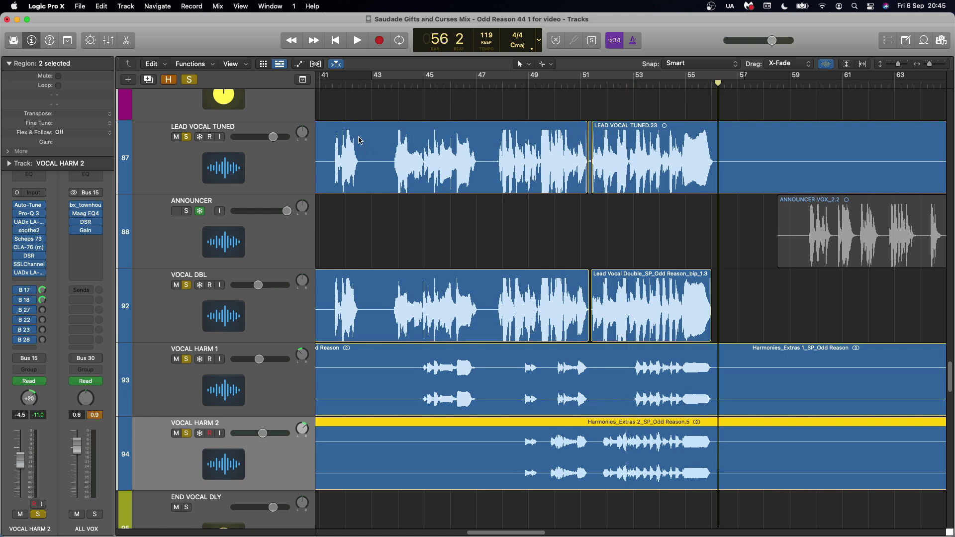
click(298, 66)
scroll(597, 388, down, 2)
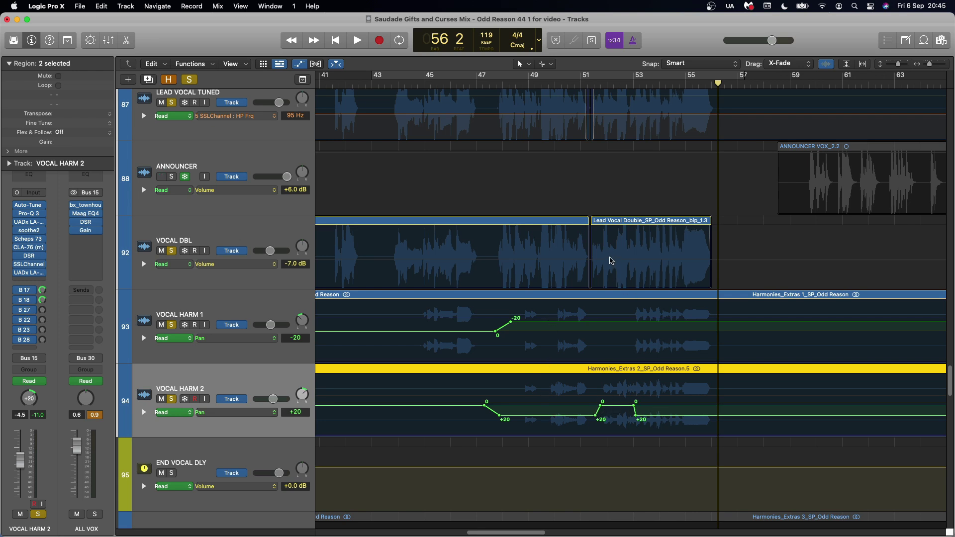
Step: Hide the automation lanes, zoom the timeline out around the playhead and clear all solos
key(a)
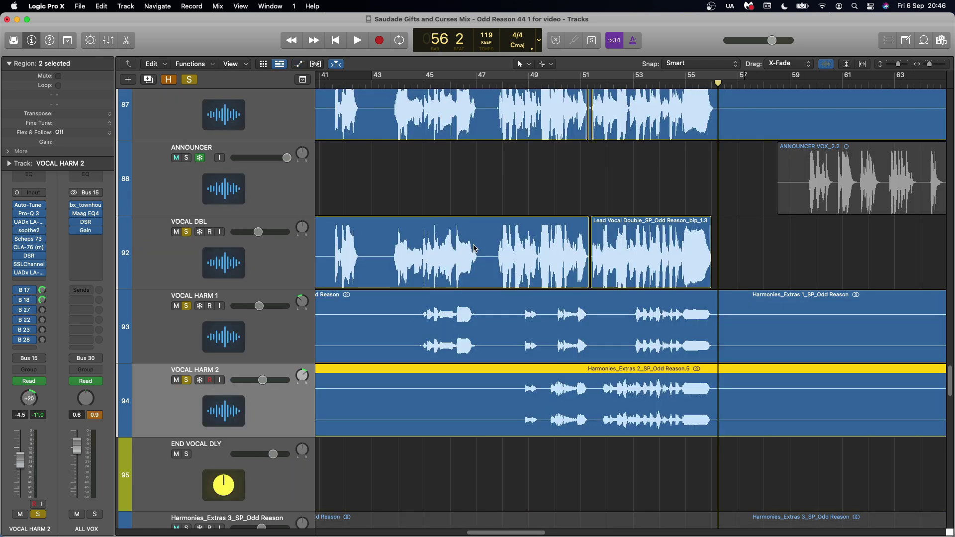
key(super+Left)
key(ctrl+s)
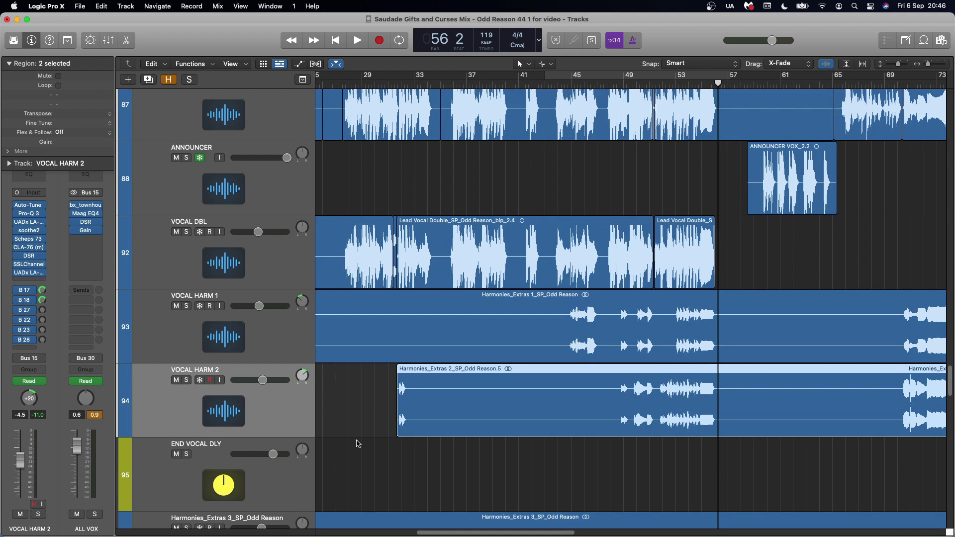
Step: Scroll the Tracks area to tracks 96–109 and back toward the song start
scroll(357, 444, down, 3)
scroll(353, 442, left, 5)
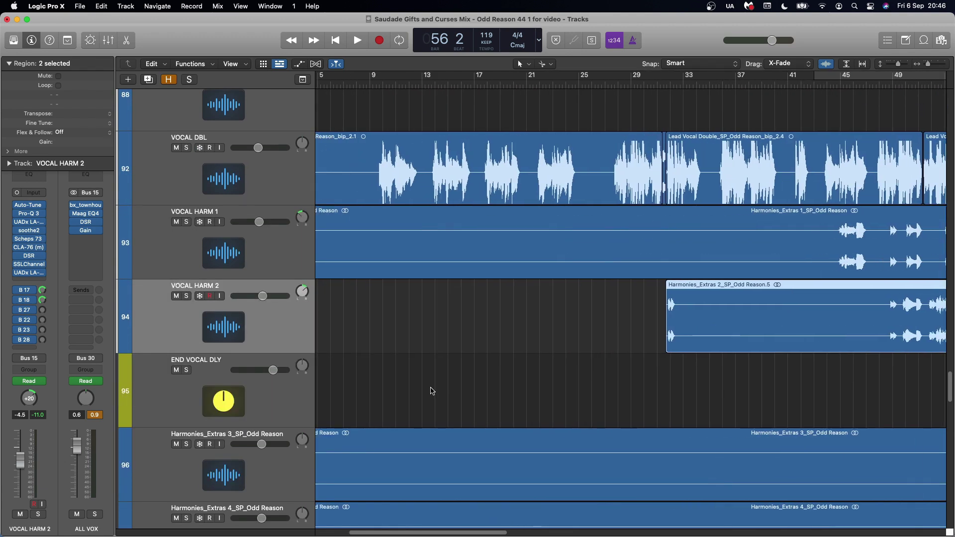
scroll(432, 389, left, 3)
scroll(432, 390, right, 4)
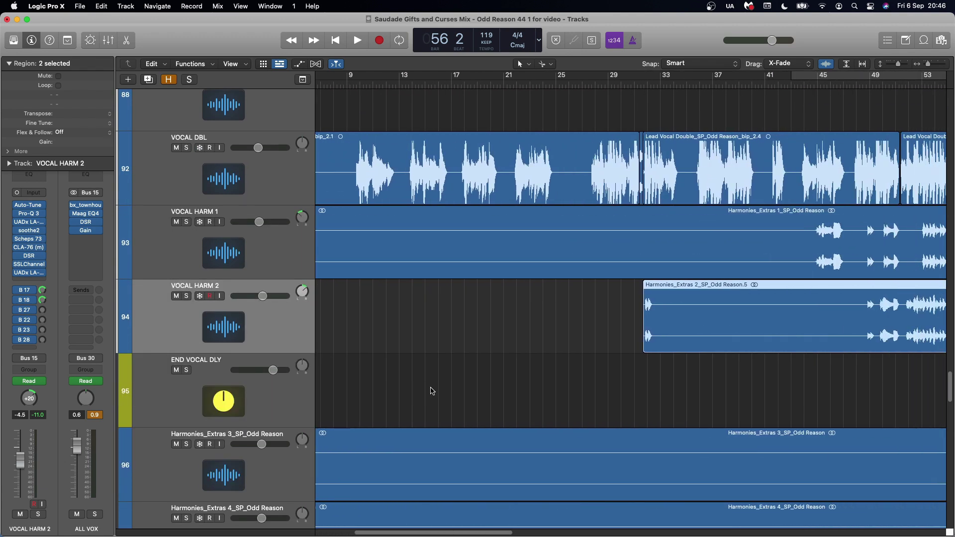
scroll(432, 390, right, 8)
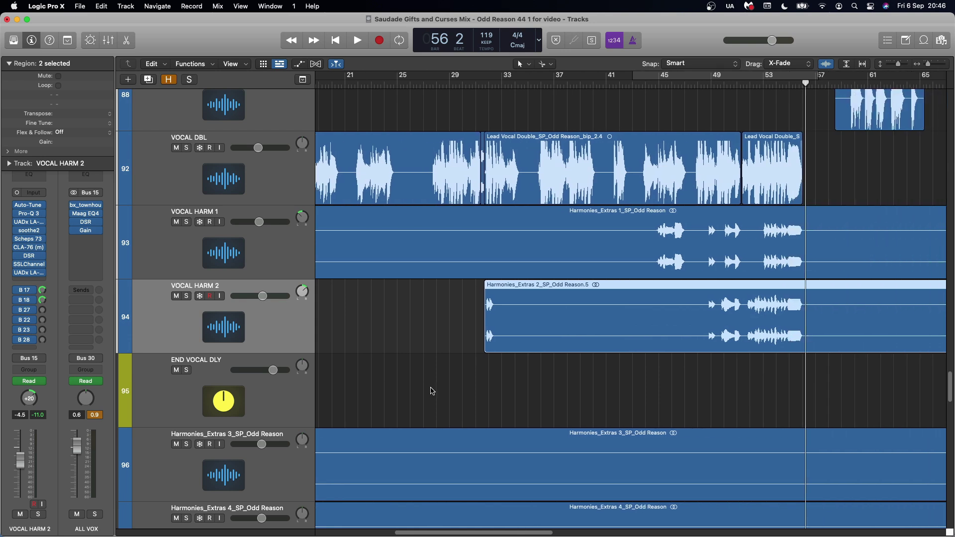
scroll(431, 390, up, 3)
Step: Unmute the FX Vocal track and play both lo-fi vocals from bar 39
scroll(432, 390, down, 6)
scroll(431, 390, left, 8)
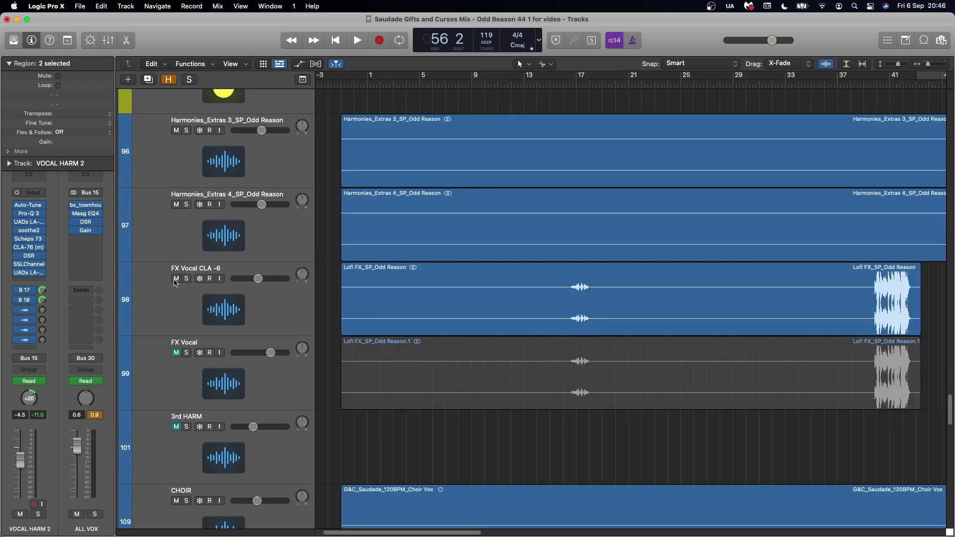
click(177, 356)
scroll(413, 273, right, 5)
scroll(548, 299, up, 2)
key(space)
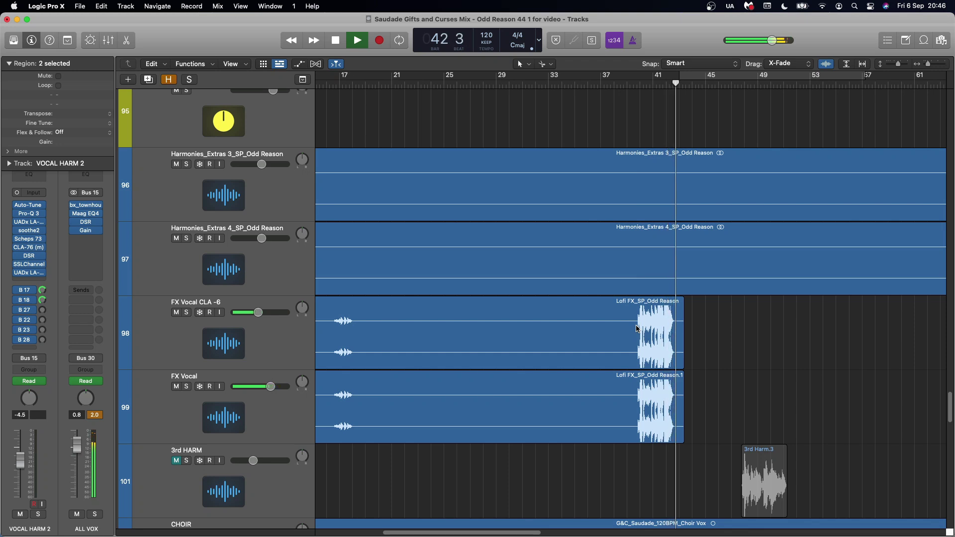
key(space)
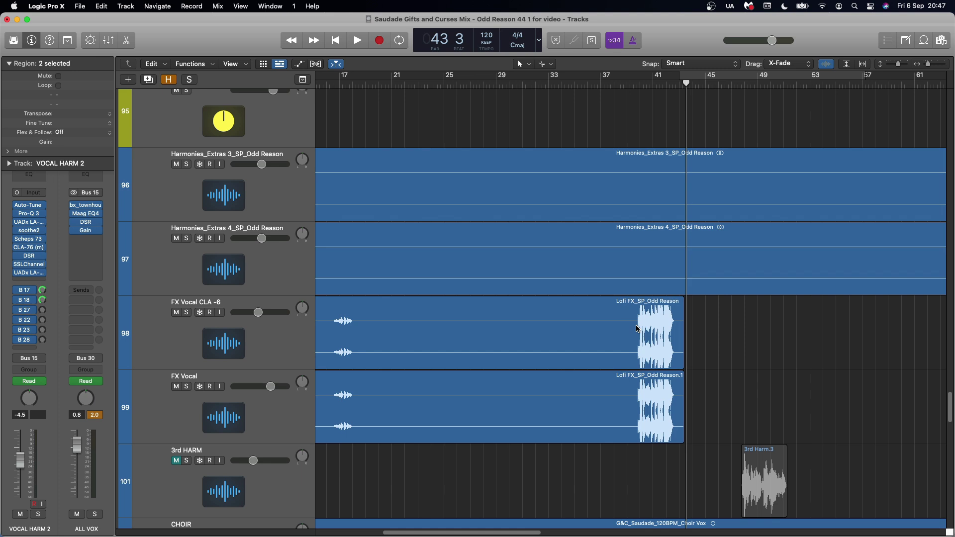
Step: Select the Lofi FX_SP_Odd Reason region on track 98
click(637, 329)
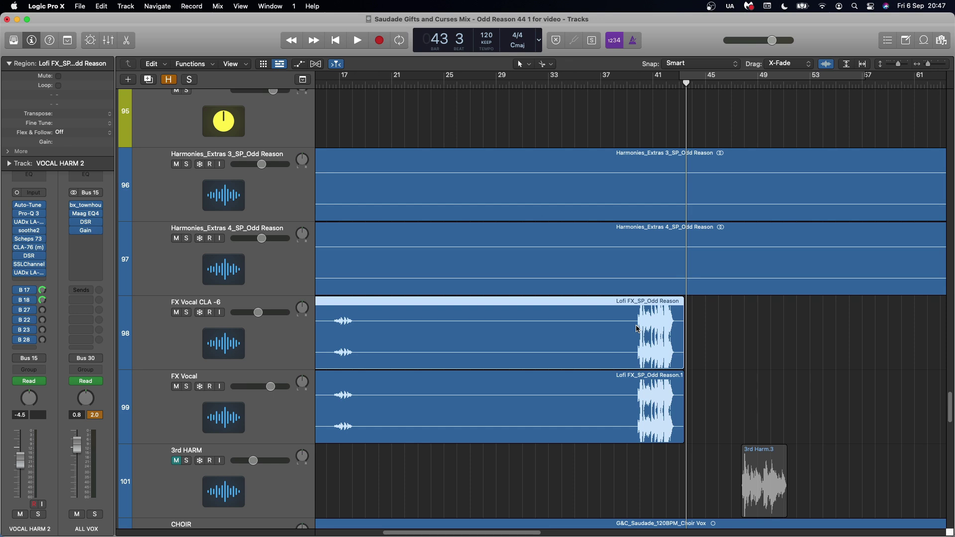
scroll(646, 399, down, 5)
scroll(648, 402, up, 3)
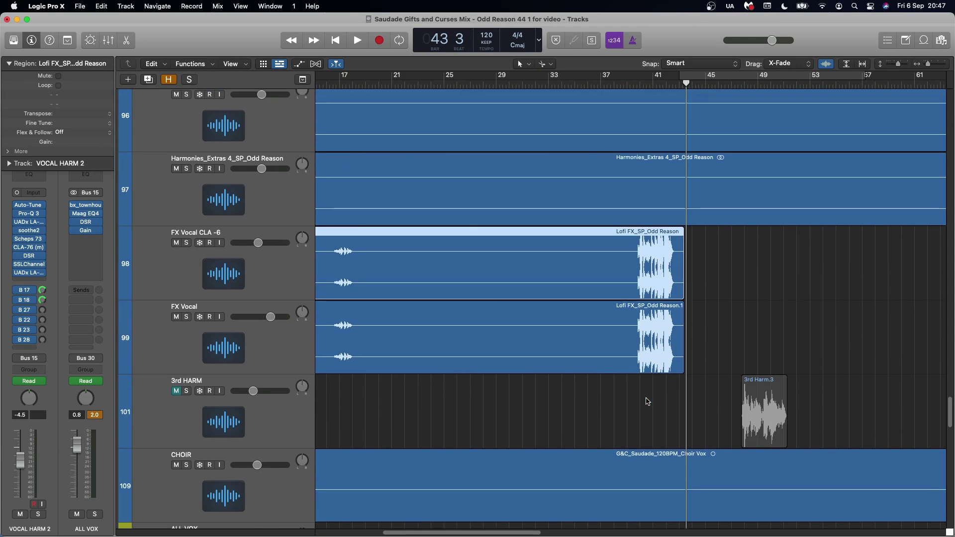
scroll(628, 410, up, 1)
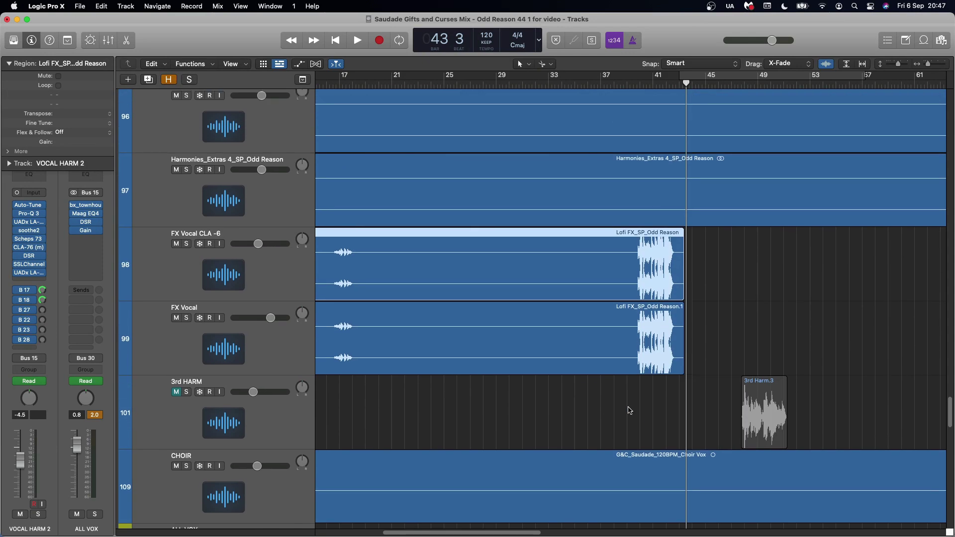
Step: Solo tracks 98 and 99 and play them together from bar 39
click(187, 244)
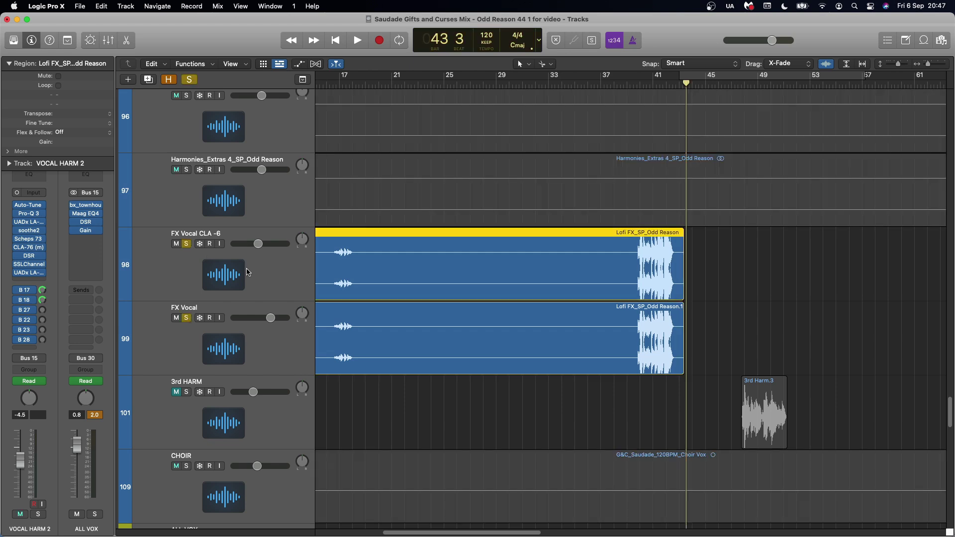
click(627, 85)
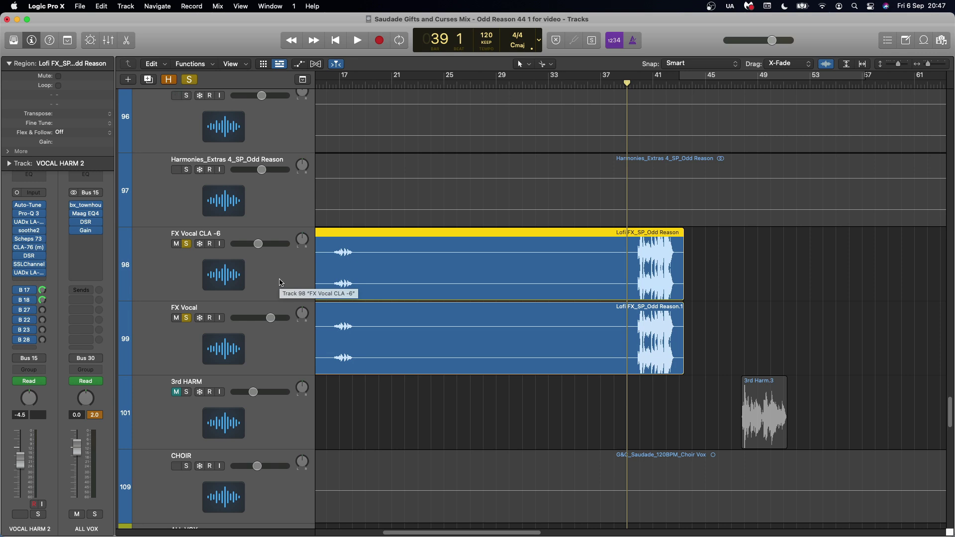
key(space)
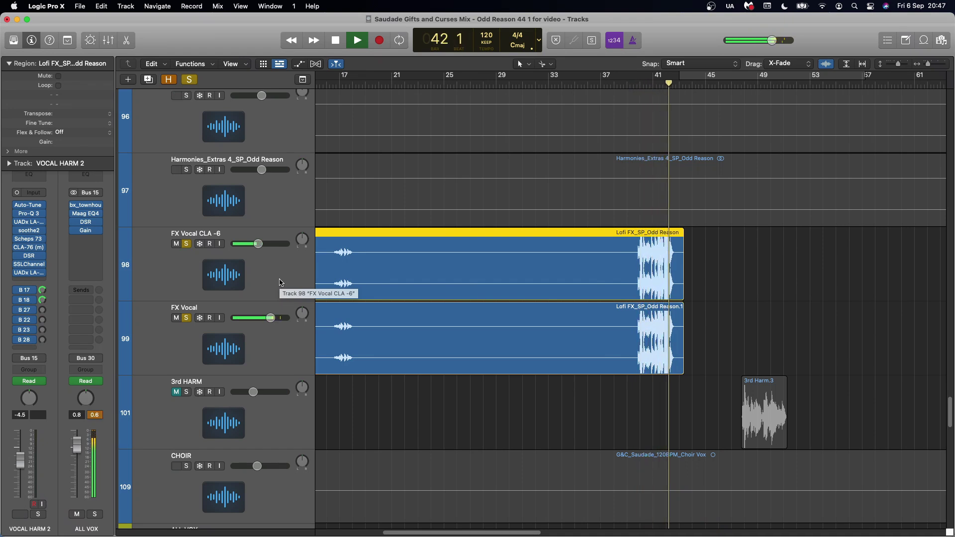
key(space)
Step: Clear the solos and select FX Vocal CLA -6 soloed on its own
alt+click(186, 244)
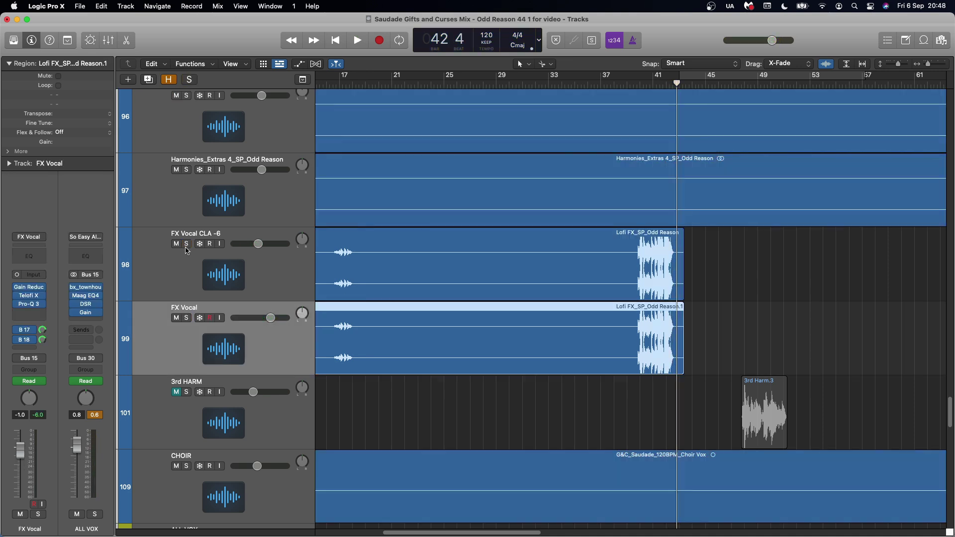
click(186, 244)
click(126, 279)
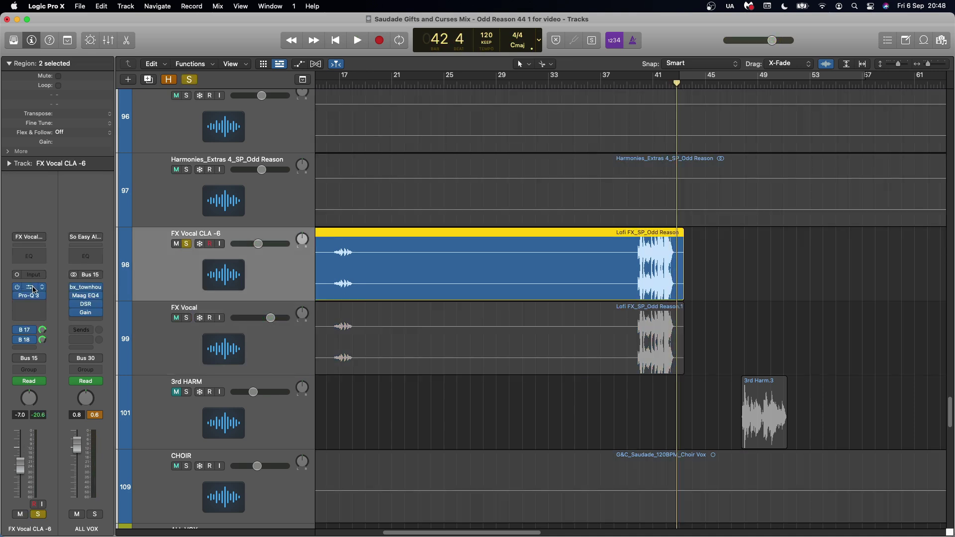
Step: Inspect FX Vocal CLA -6's SSLChannel plugin, then solo FX Vocal alongside it
click(33, 287)
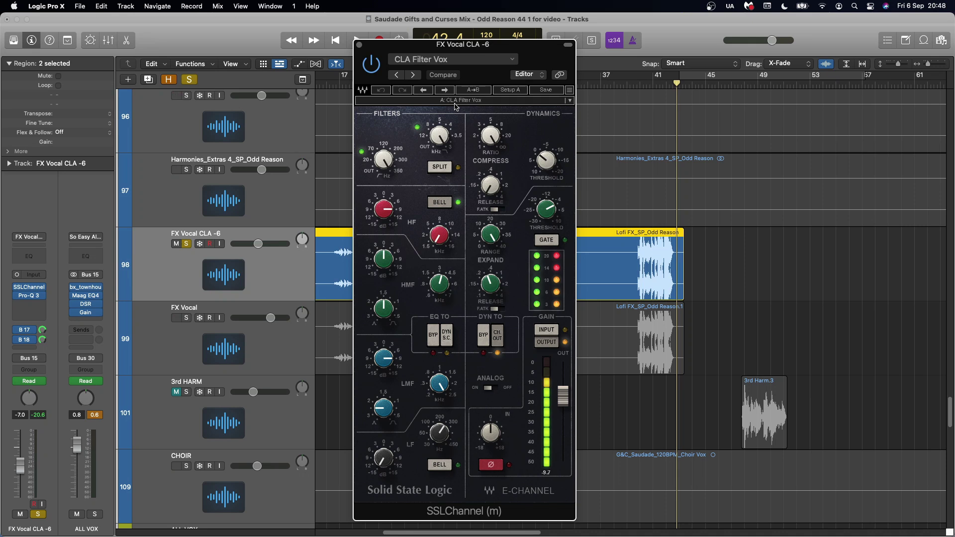
key(super+w)
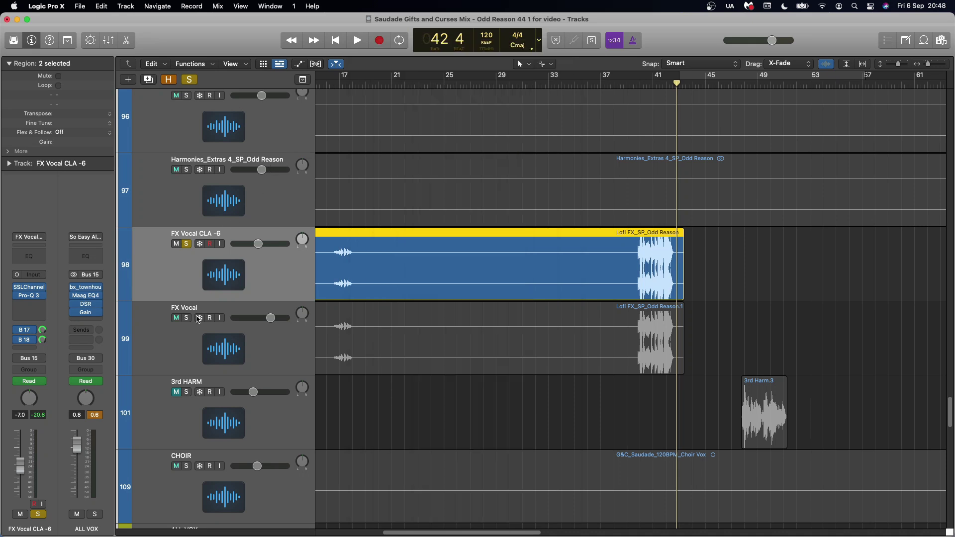
click(185, 337)
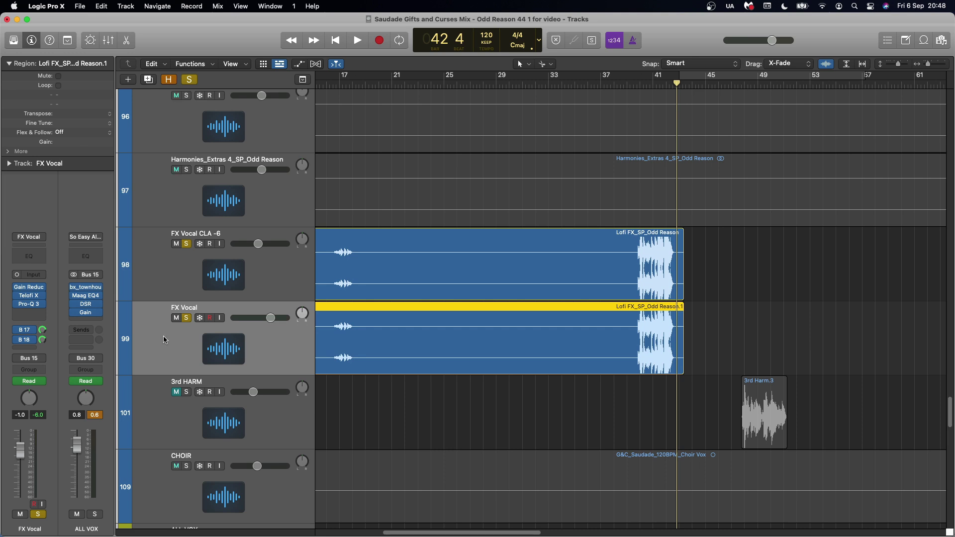
Step: Inspect FX Vocal's Gain Reduction and Telofi X plugins, with Telofi X Tone at 74%
click(30, 292)
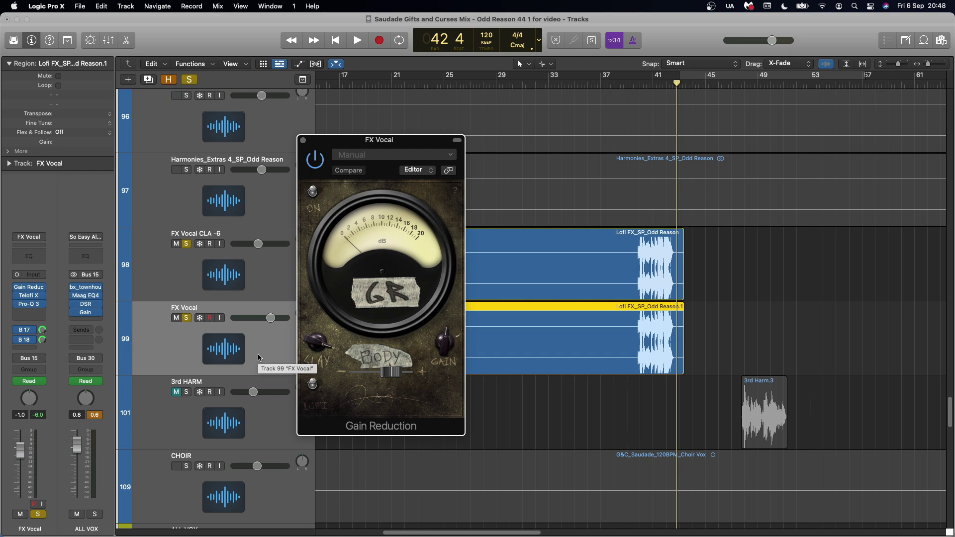
key(cmd+w)
click(29, 297)
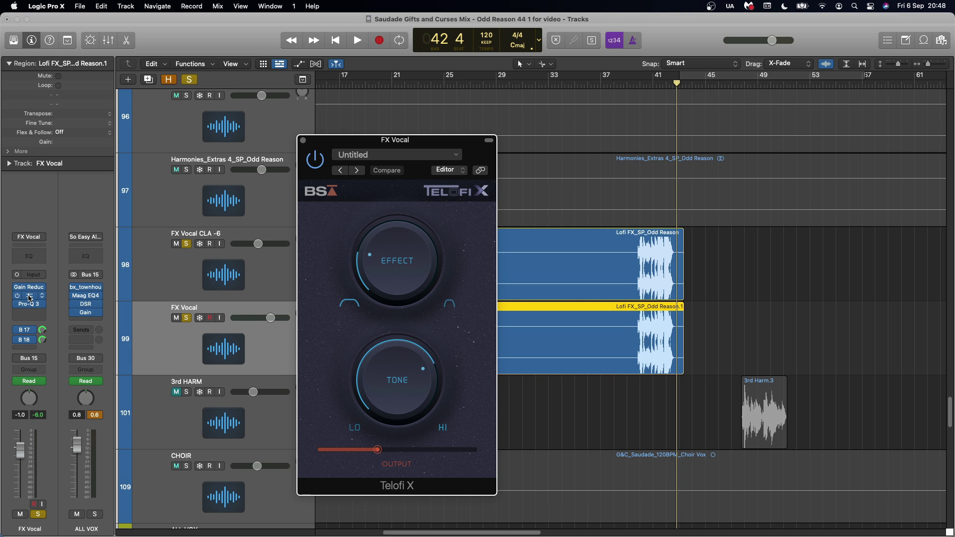
mouse_move(398, 273)
mouse_move(407, 387)
click(303, 140)
Step: Take FX Vocal out of solo and play FX Vocal CLA -6 alone from bar 39
key(s)
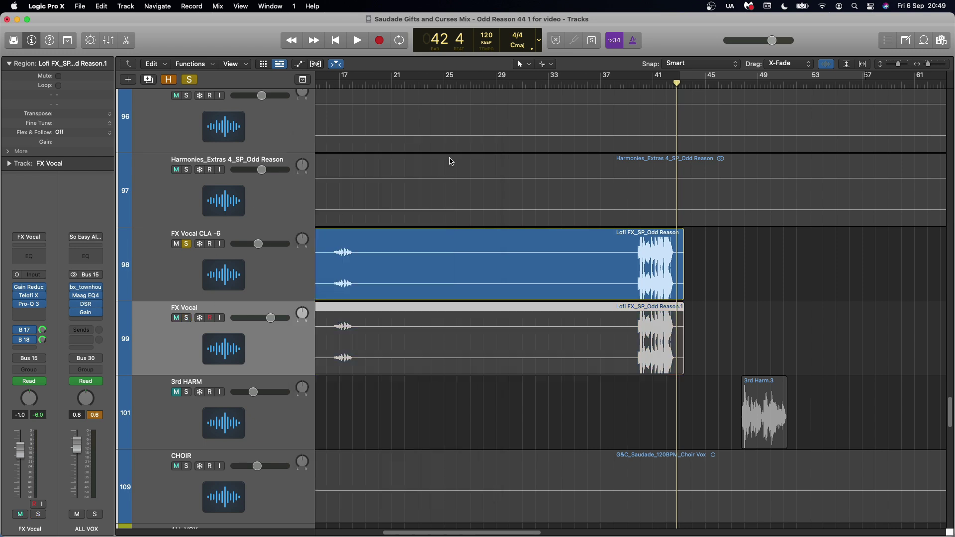
key(comma)
key(comma)
key(comma)
key(comma)
key(space)
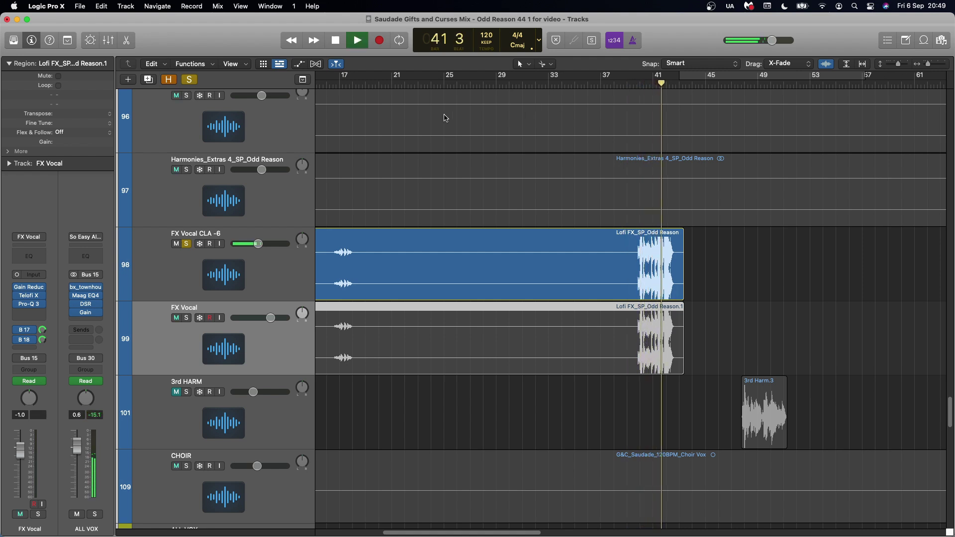
key(space)
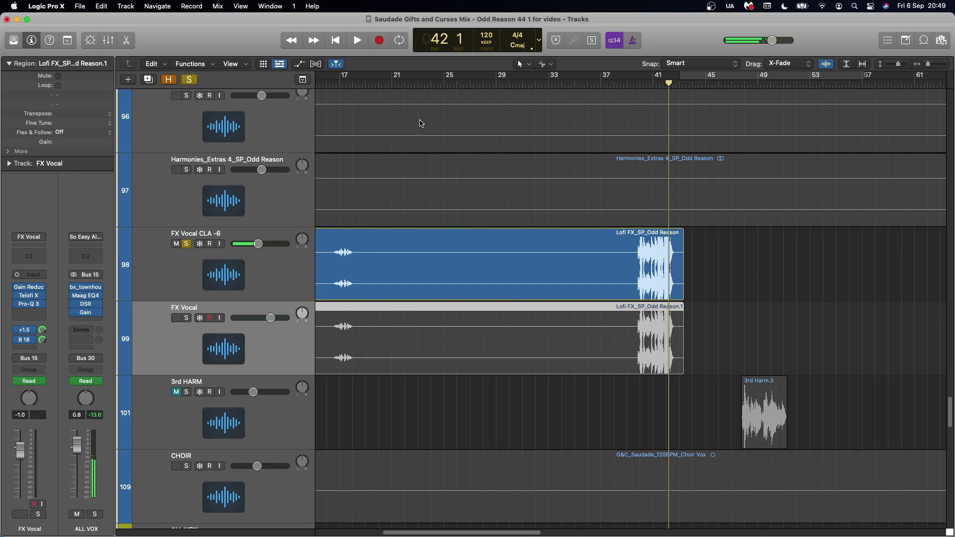
Step: Play FX Vocal soloed on its own from bar 39, then toggle FX Vocal CLA -6's solo
click(186, 318)
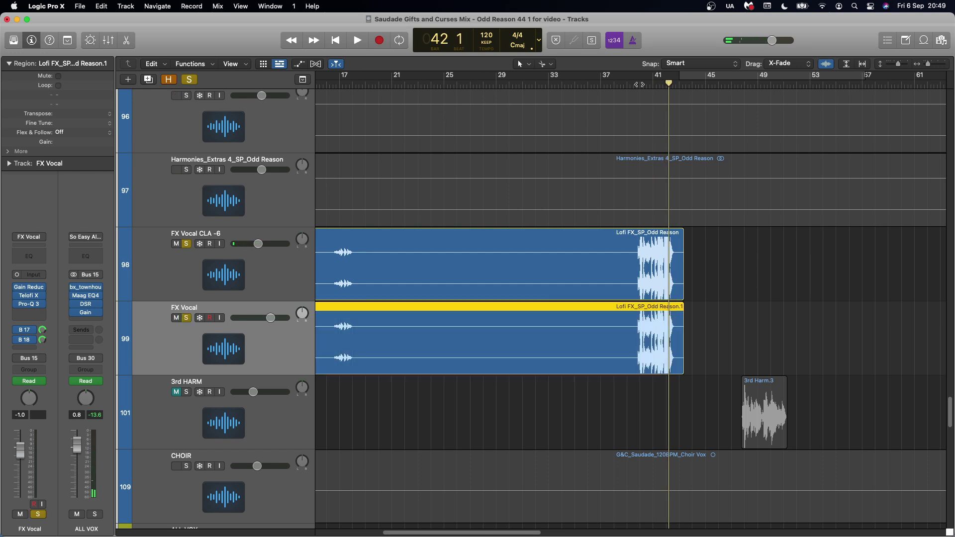
click(633, 85)
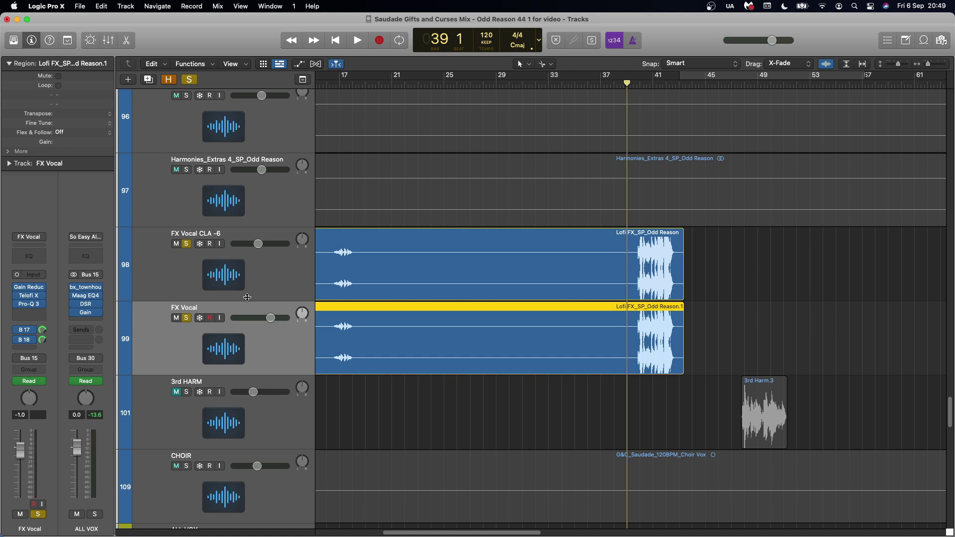
click(188, 244)
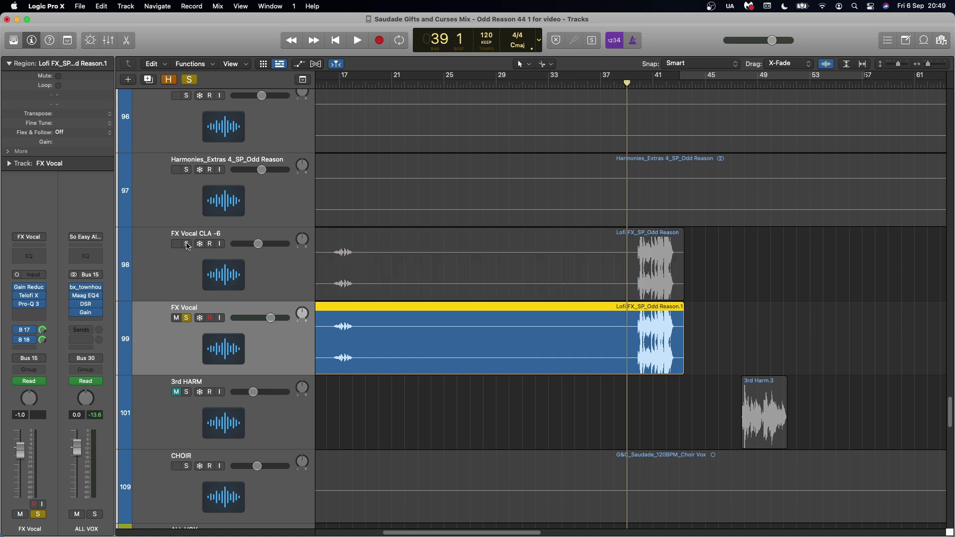
key(space)
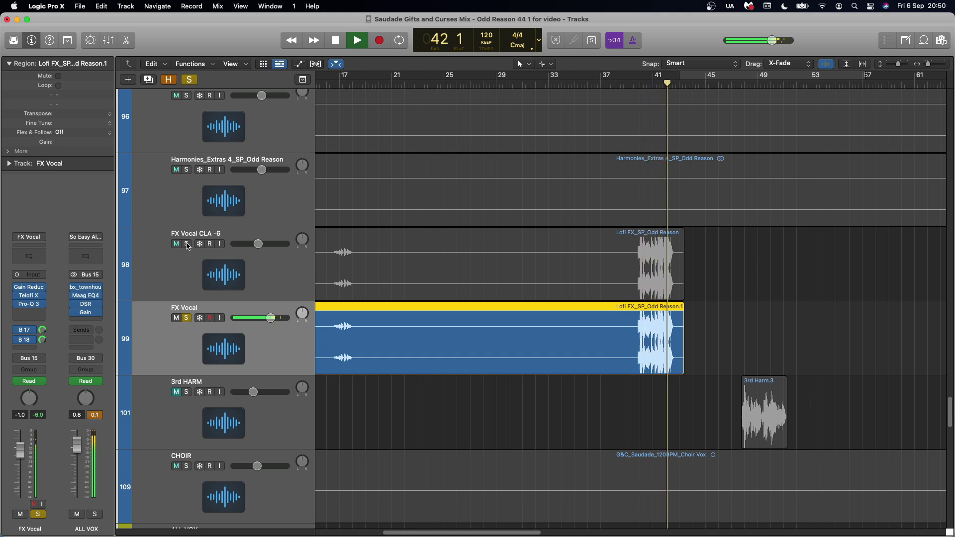
key(space)
click(187, 244)
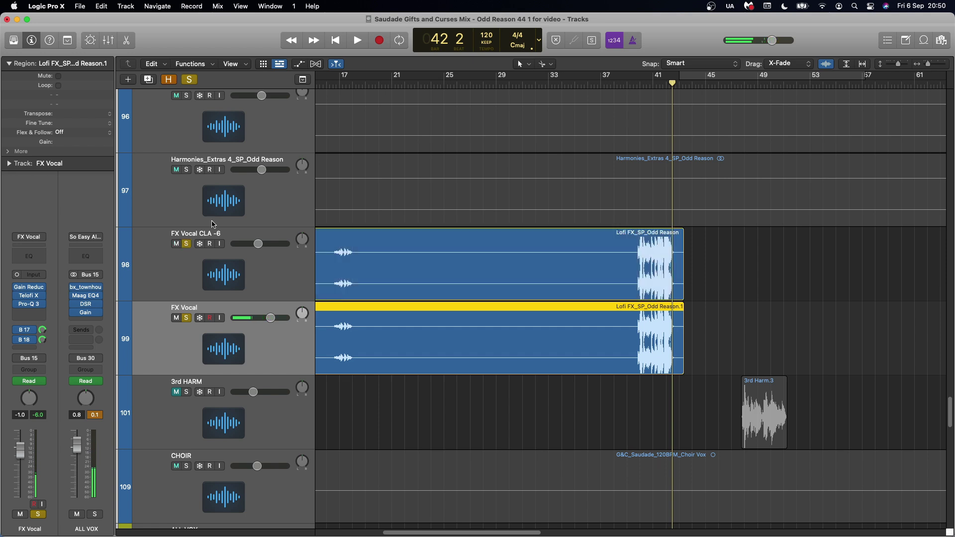
click(635, 85)
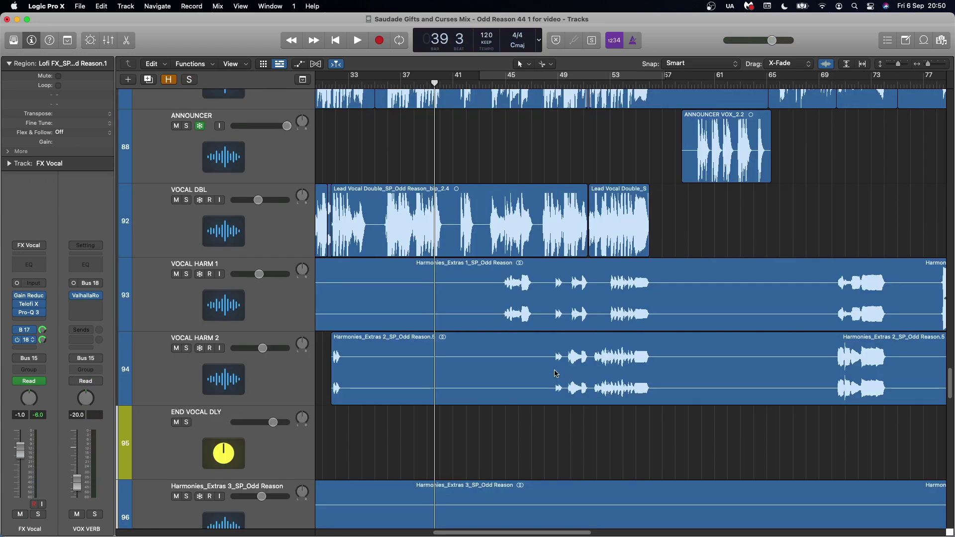